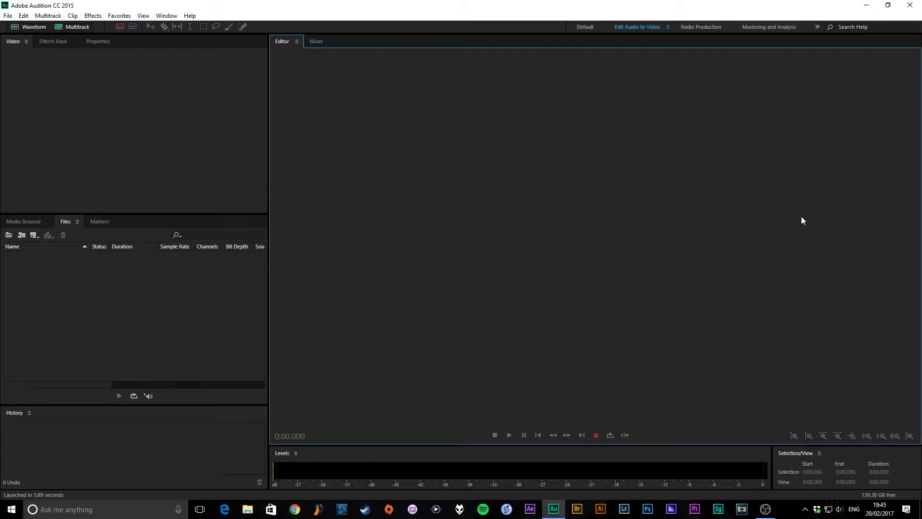
Open Preferences on the Audio Hardware page, showing MME, Microphone (H4) input and 200 ms latency.
{"action": "left_click", "coordinate": [6, 16]}
{"action": "left_click", "coordinate": [480, 206]}
{"action": "left_click", "coordinate": [6, 16]}
{"action": "mouse_move", "coordinate": [23, 16]}
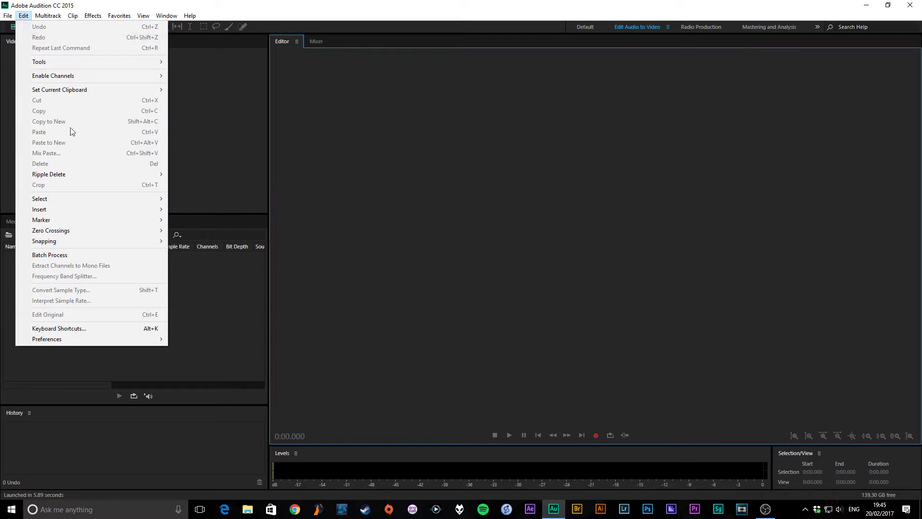
{"action": "mouse_move", "coordinate": [99, 342]}
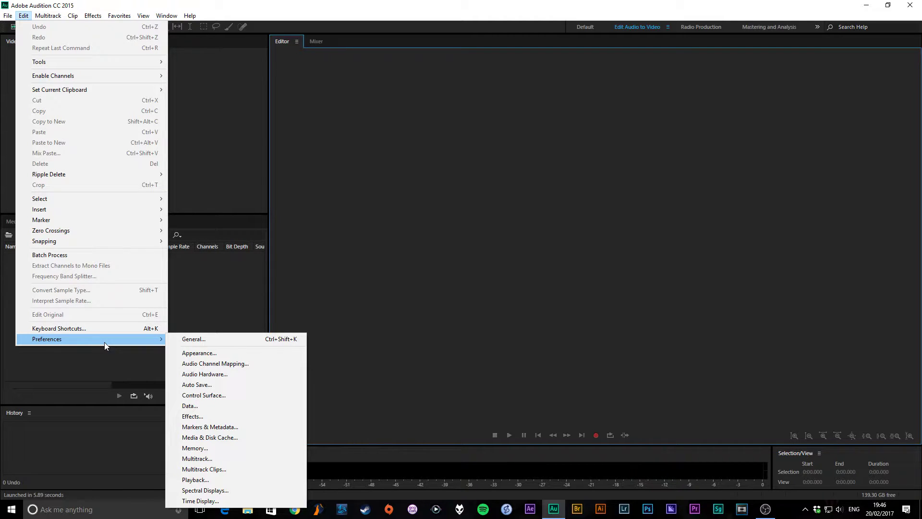
{"action": "left_click", "coordinate": [191, 340]}
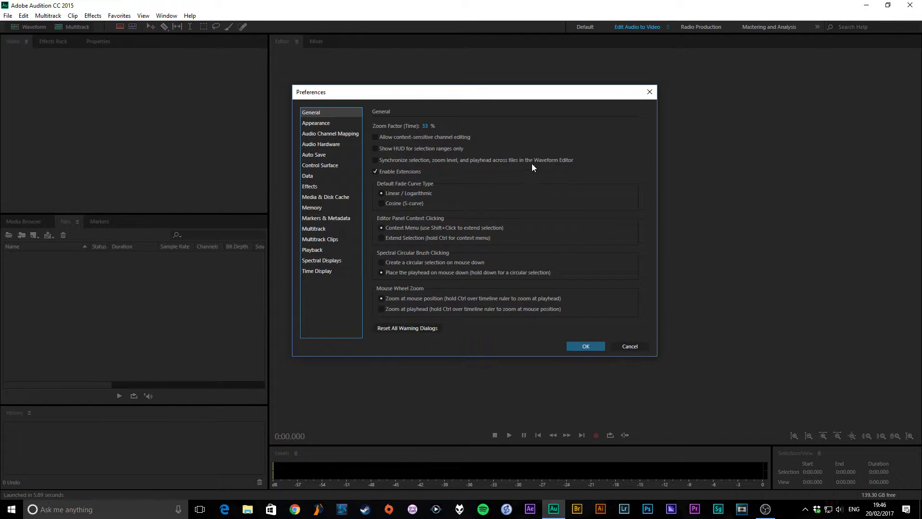
{"action": "left_click", "coordinate": [333, 144]}
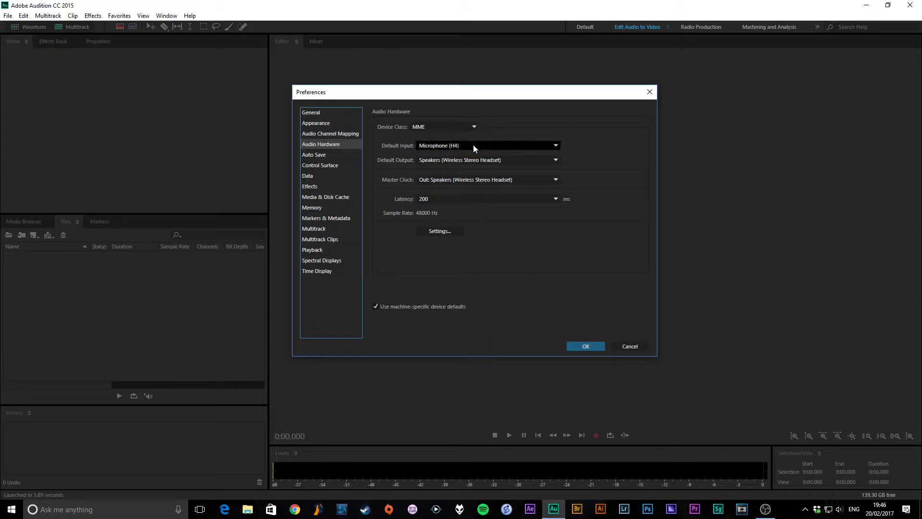
{"action": "left_click", "coordinate": [473, 145]}
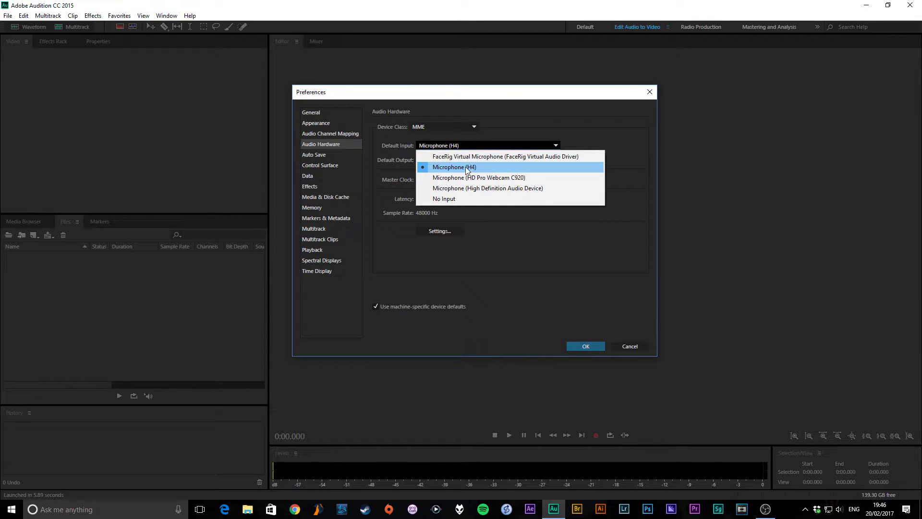
{"action": "left_click", "coordinate": [469, 167]}
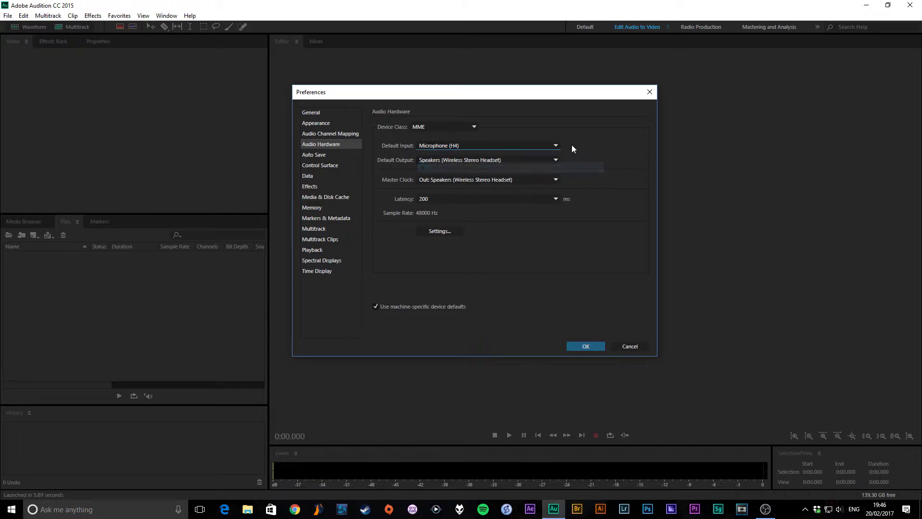
{"action": "left_click", "coordinate": [502, 160]}
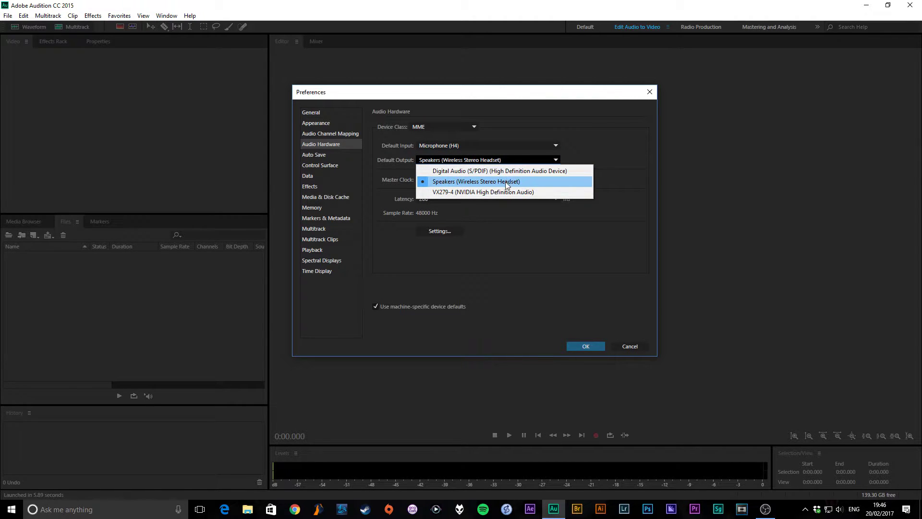
{"action": "left_click", "coordinate": [467, 184]}
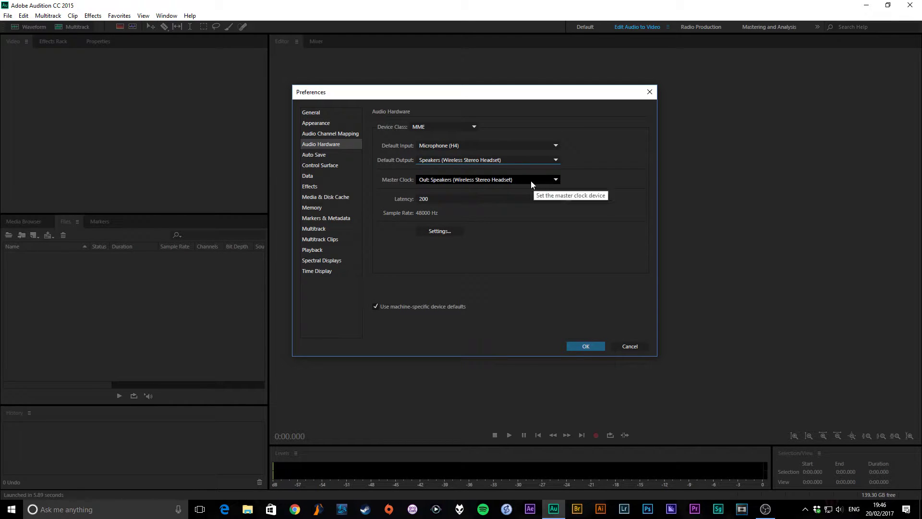
{"action": "left_click", "coordinate": [500, 181]}
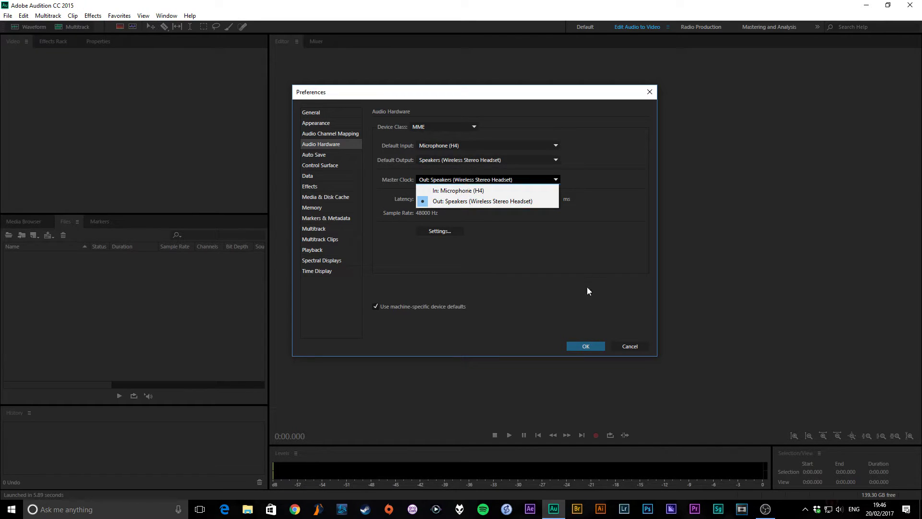
{"action": "left_click", "coordinate": [558, 279]}
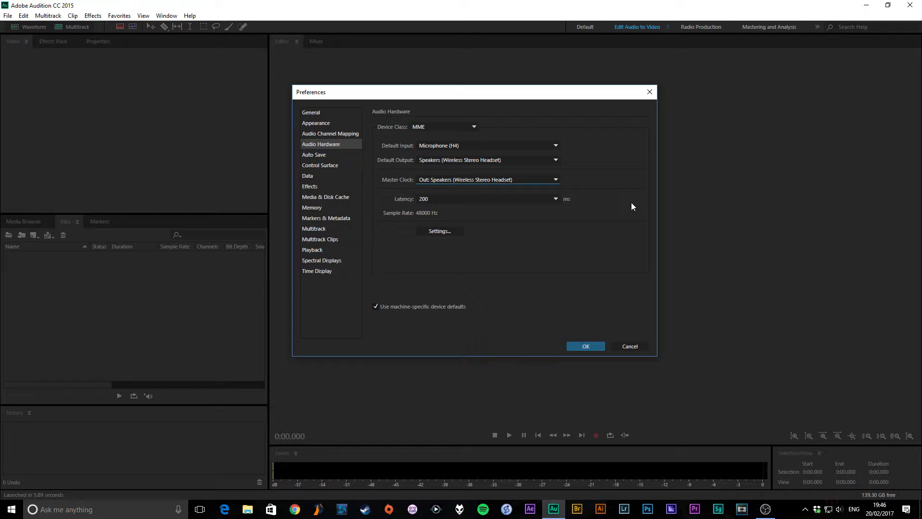
{"action": "left_click", "coordinate": [548, 199]}
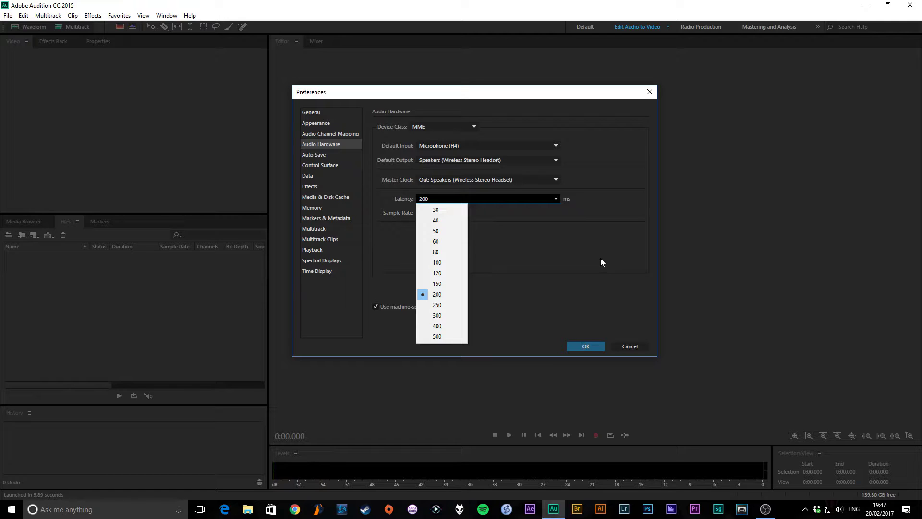
{"action": "left_click", "coordinate": [451, 209]}
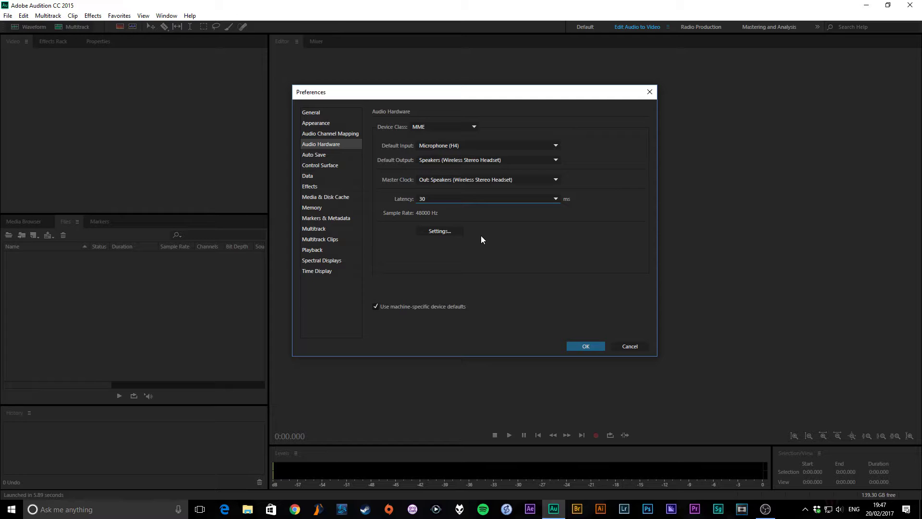
{"action": "left_click", "coordinate": [460, 200]}
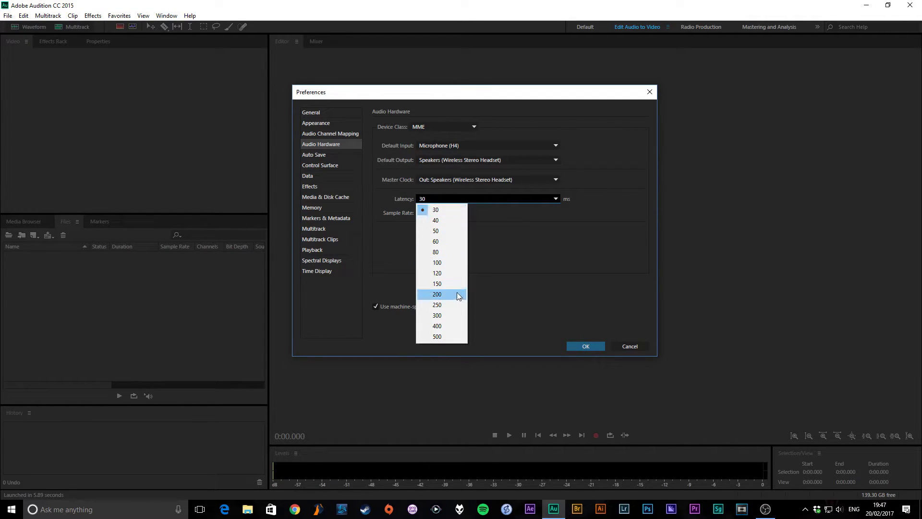
{"action": "left_click", "coordinate": [442, 294]}
{"action": "left_click", "coordinate": [506, 200]}
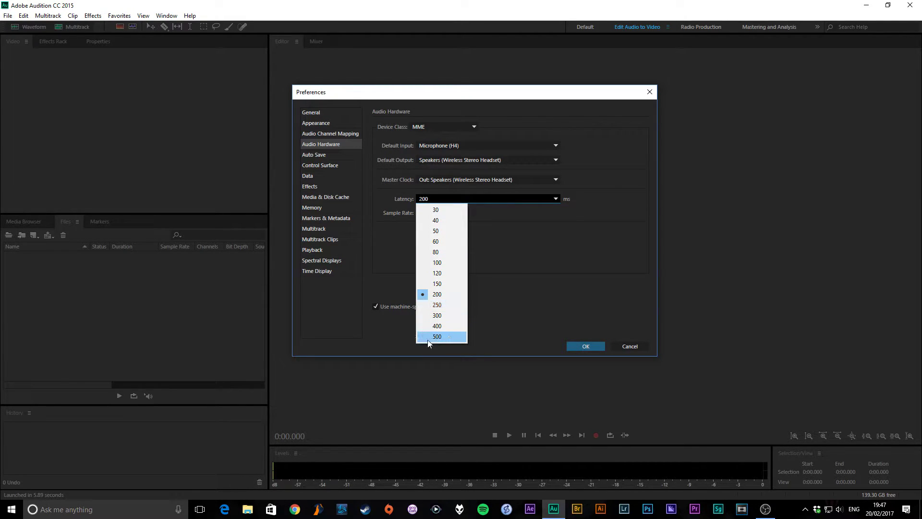
{"action": "left_click", "coordinate": [552, 240]}
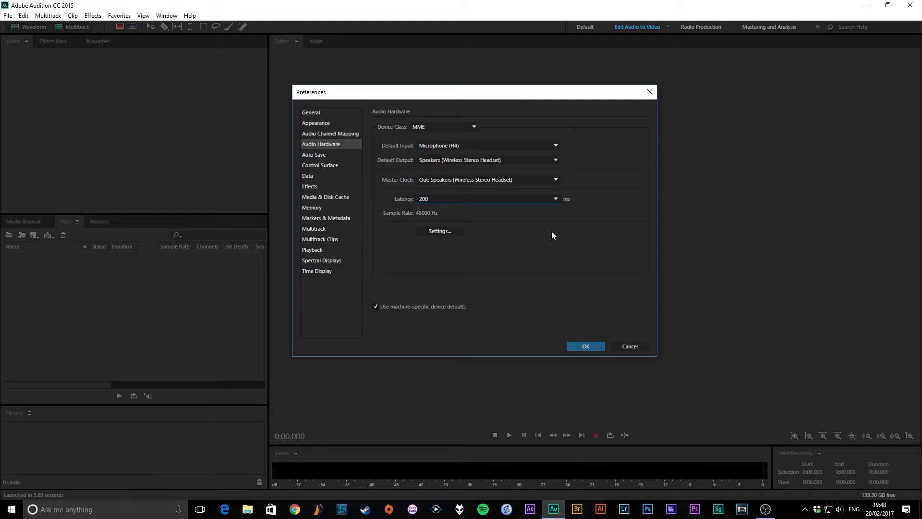
{"action": "left_click", "coordinate": [520, 199]}
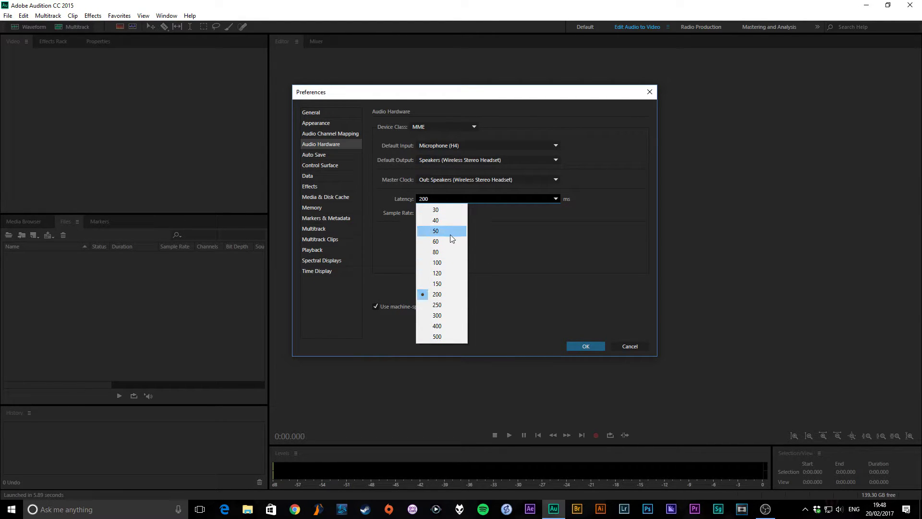
{"action": "left_click", "coordinate": [519, 235]}
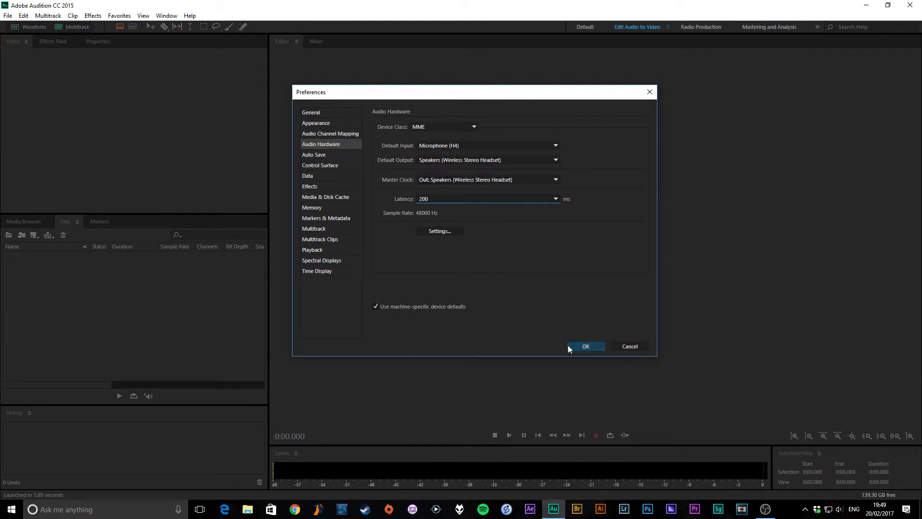
Close Preferences with OK and start live microphone monitoring on the Levels meter.
{"action": "left_click", "coordinate": [586, 346]}
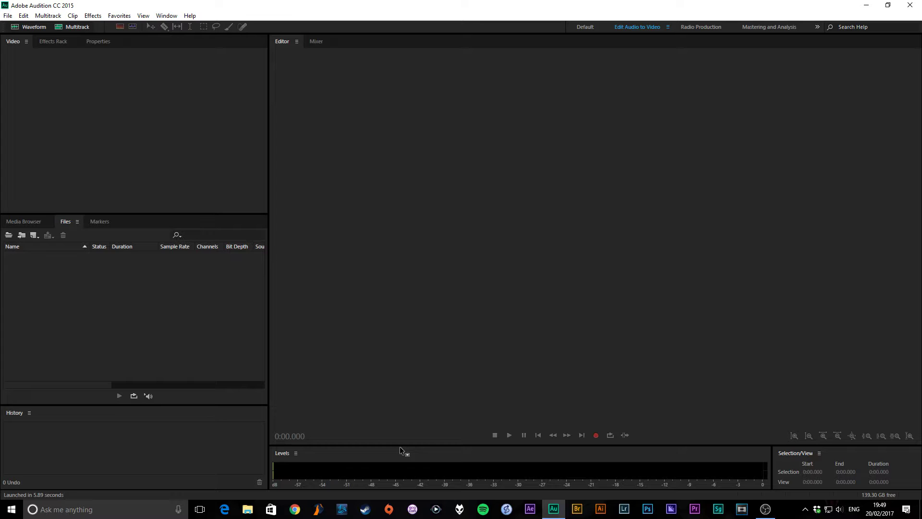
{"action": "double_click", "coordinate": [312, 471]}
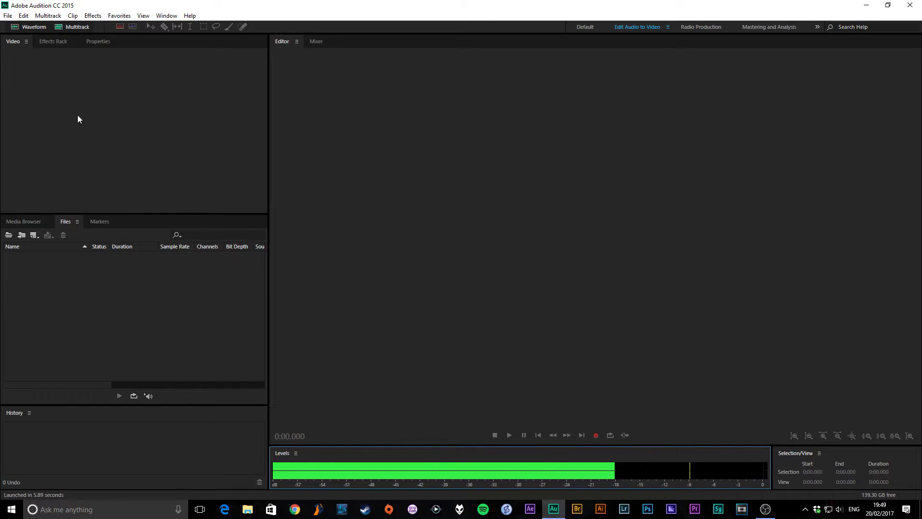
Reopen Edit > Preferences on the Audio Hardware page.
{"action": "left_click", "coordinate": [24, 16]}
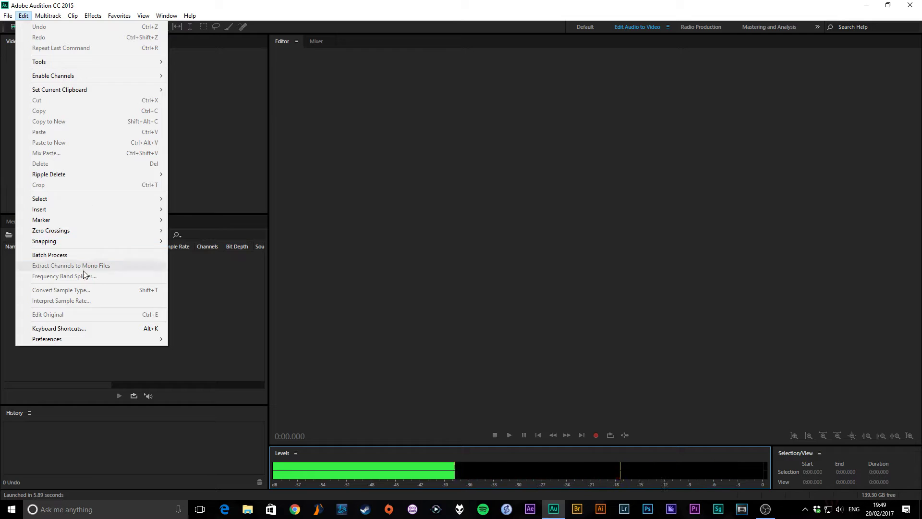
{"action": "mouse_move", "coordinate": [74, 336]}
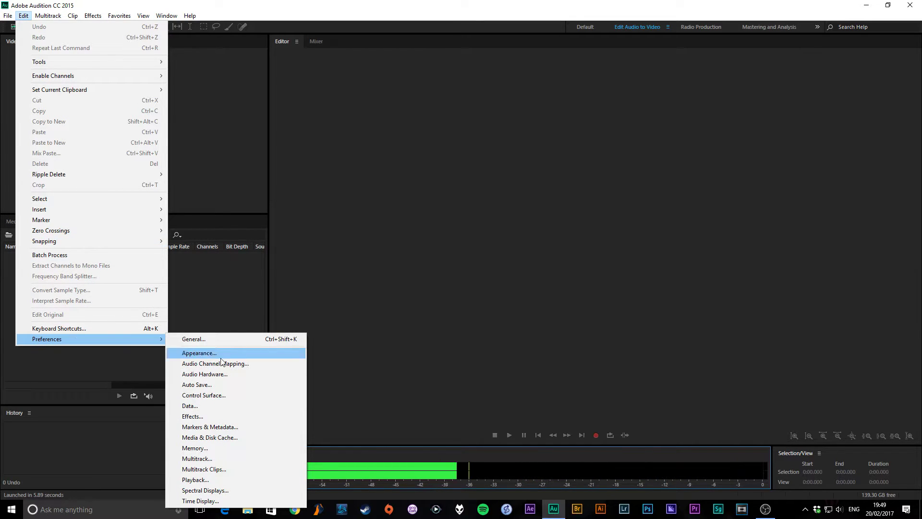
{"action": "left_click", "coordinate": [194, 339]}
{"action": "left_click", "coordinate": [336, 144]}
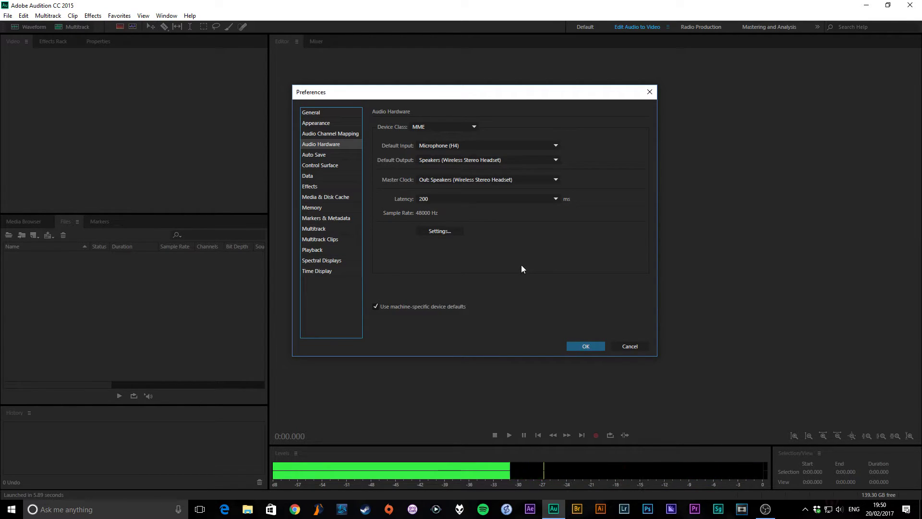
Open the Windows Sound dialog from Audio Hardware Settings and position it over Preferences.
{"action": "left_click", "coordinate": [451, 232]}
{"action": "left_click_drag", "start_coordinate": [165, 76], "coordinate": [612, 95]}
{"action": "right_click", "coordinate": [840, 508]}
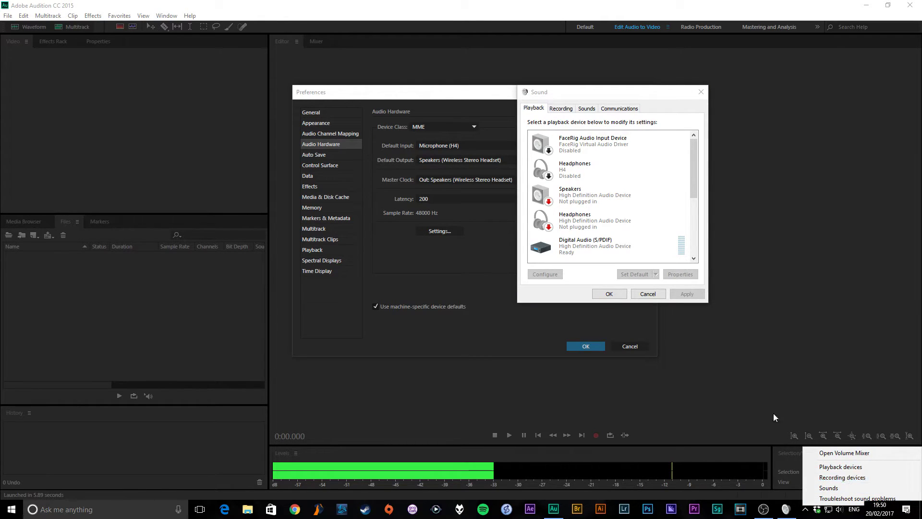
{"action": "left_click", "coordinate": [596, 96]}
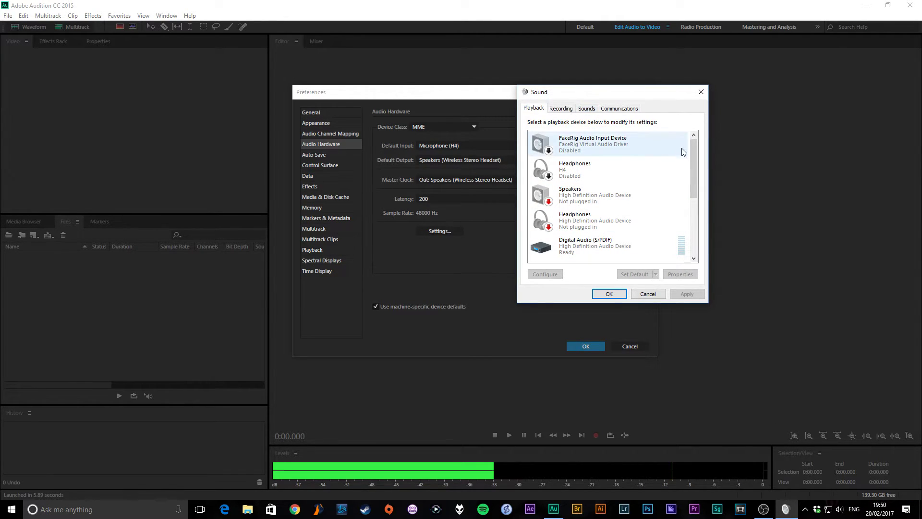
{"action": "scroll", "coordinate": [625, 230], "scroll_direction": "down", "scroll_amount": 5}
Confirm the Speakers playback default format is 16 bit, 48000 Hz.
{"action": "left_click", "coordinate": [629, 245]}
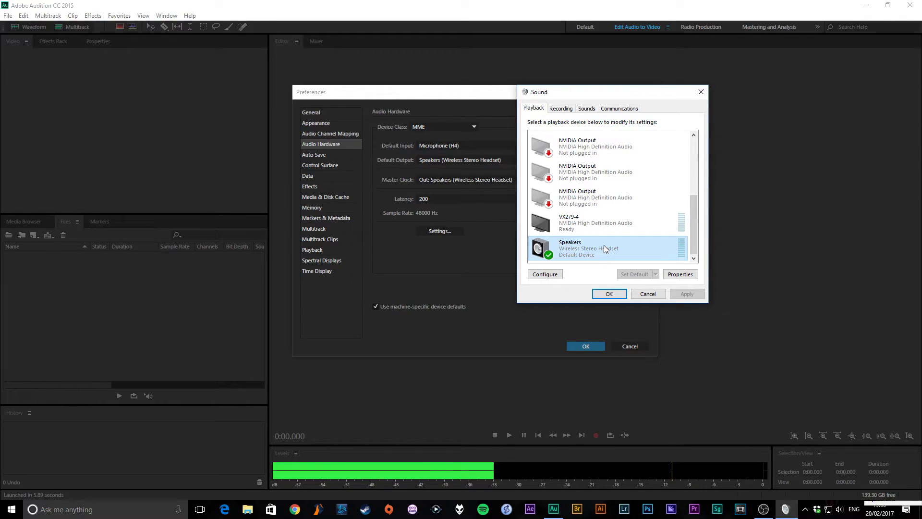
{"action": "right_click", "coordinate": [597, 250]}
{"action": "left_click", "coordinate": [629, 328]}
{"action": "left_click", "coordinate": [606, 145]}
{"action": "left_click", "coordinate": [645, 146]}
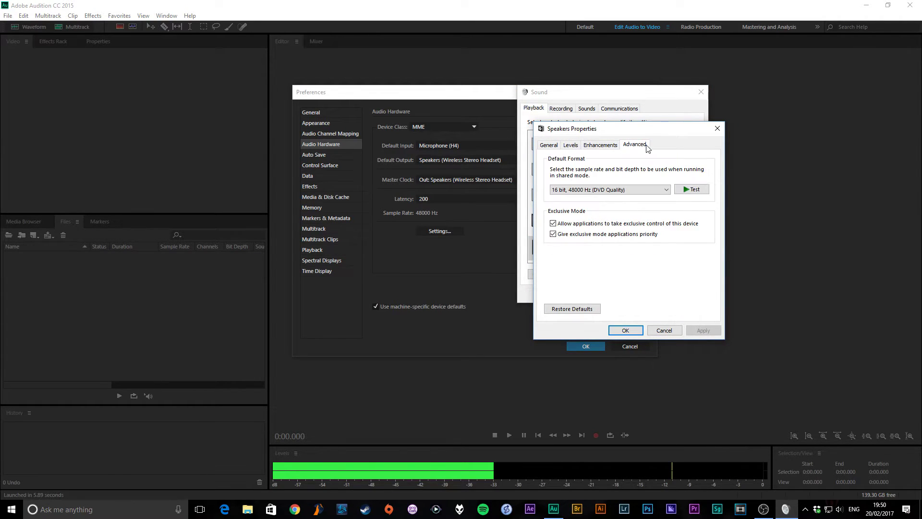
{"action": "left_click", "coordinate": [633, 194]}
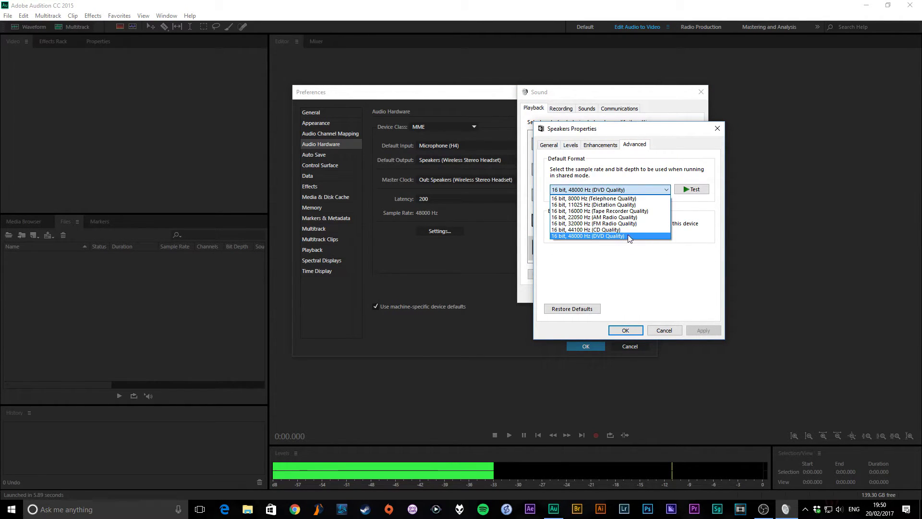
{"action": "left_click", "coordinate": [652, 266]}
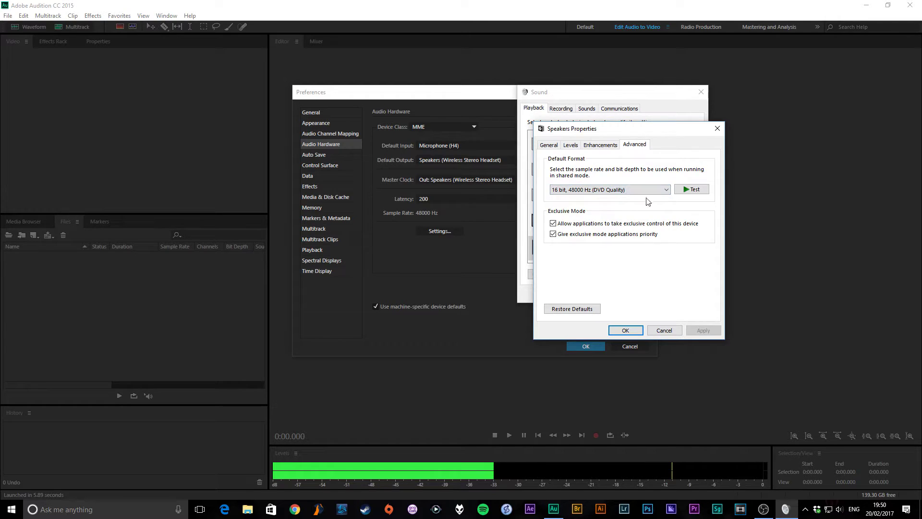
{"action": "left_click", "coordinate": [717, 129]}
Show the Recording devices list, where Microphone (H4) is the default.
{"action": "left_click", "coordinate": [560, 108]}
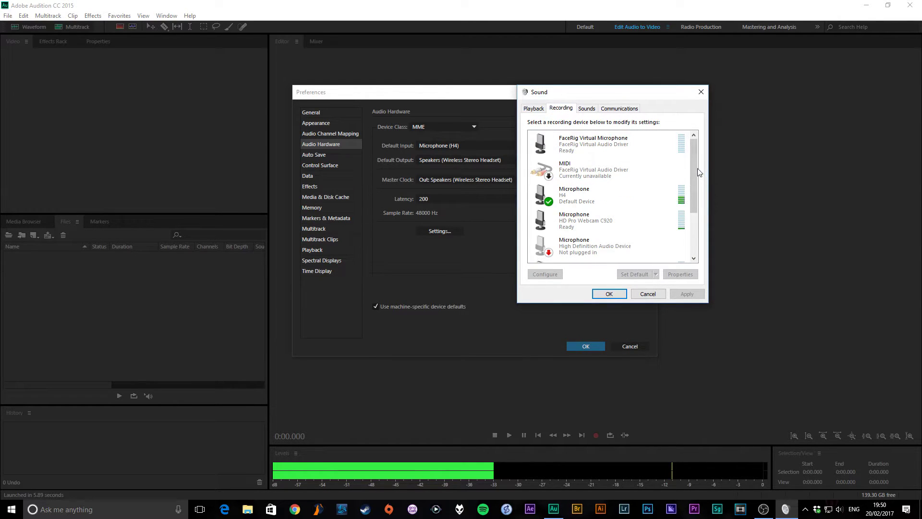
{"action": "scroll", "coordinate": [696, 178], "scroll_direction": "down", "scroll_amount": 1}
{"action": "left_click", "coordinate": [613, 206]}
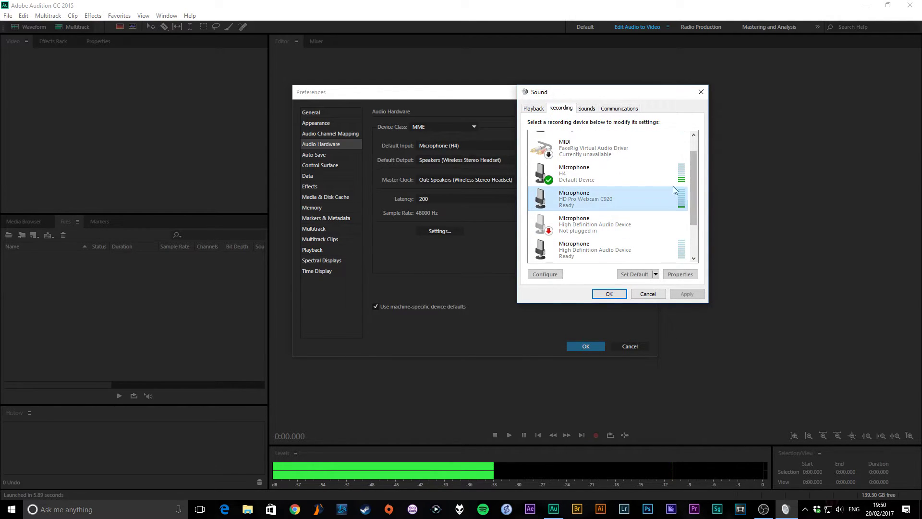
Open the H4 microphone's properties and keep its 48000 Hz DVD quality format.
{"action": "left_click", "coordinate": [596, 176]}
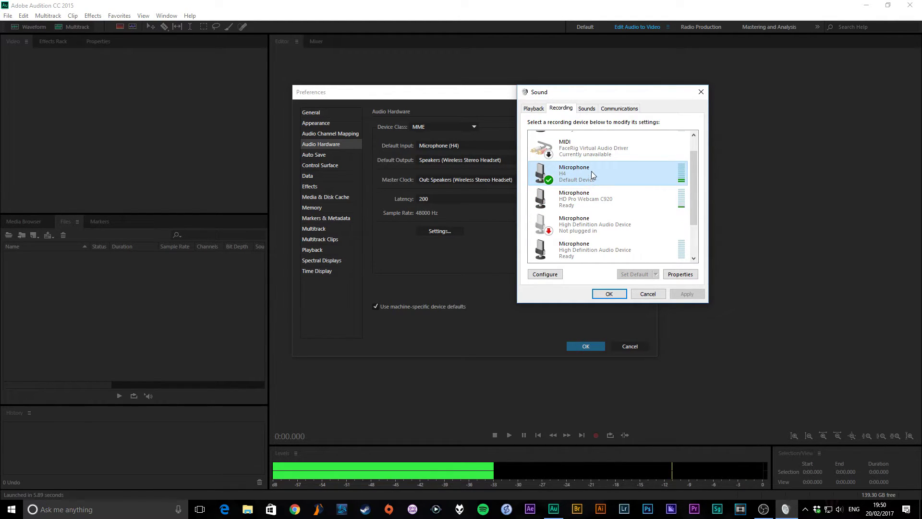
{"action": "right_click", "coordinate": [588, 171]}
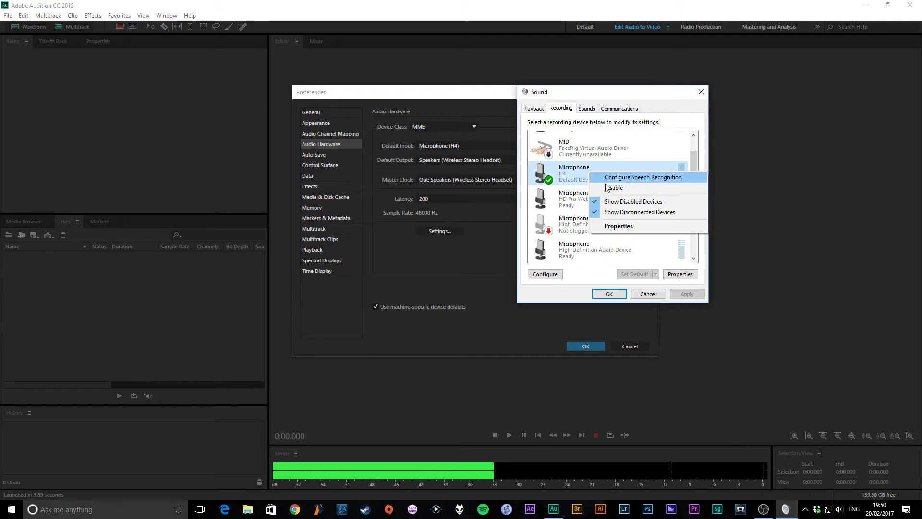
{"action": "left_click", "coordinate": [638, 227]}
{"action": "left_click", "coordinate": [590, 146]}
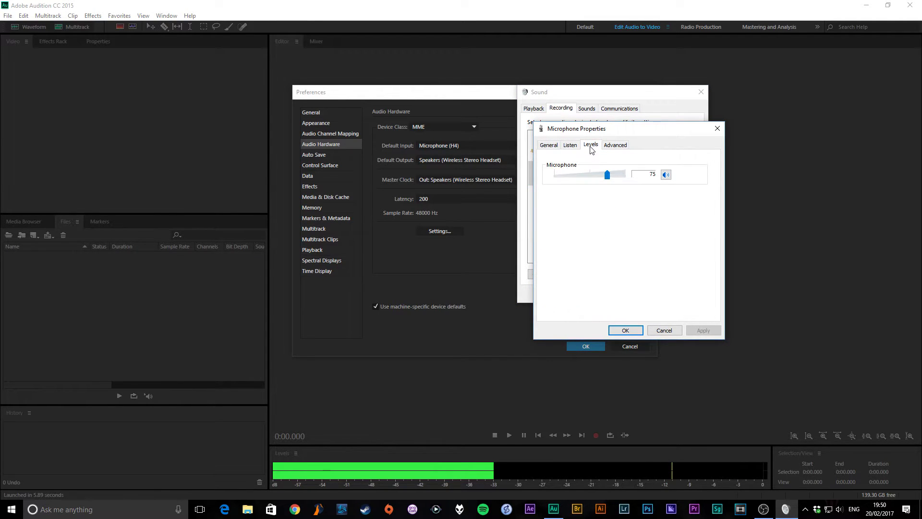
{"action": "left_click", "coordinate": [619, 146]}
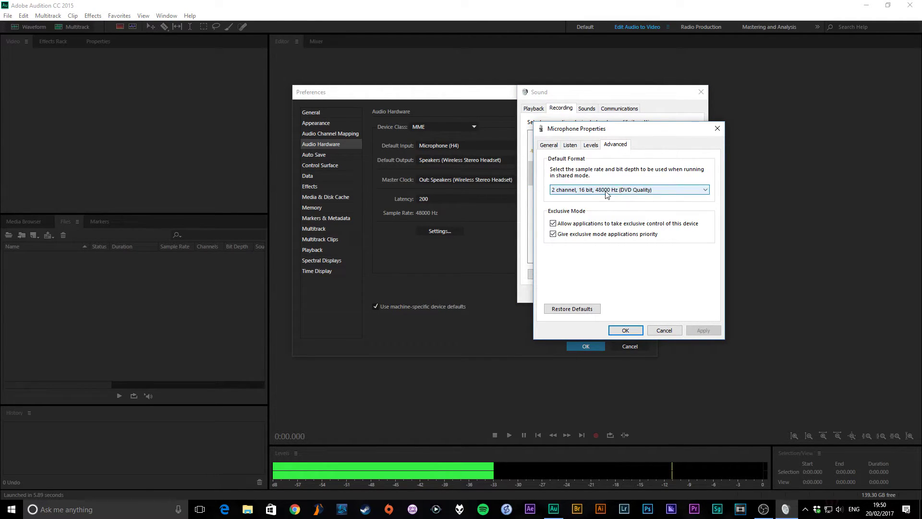
{"action": "left_click", "coordinate": [611, 191]}
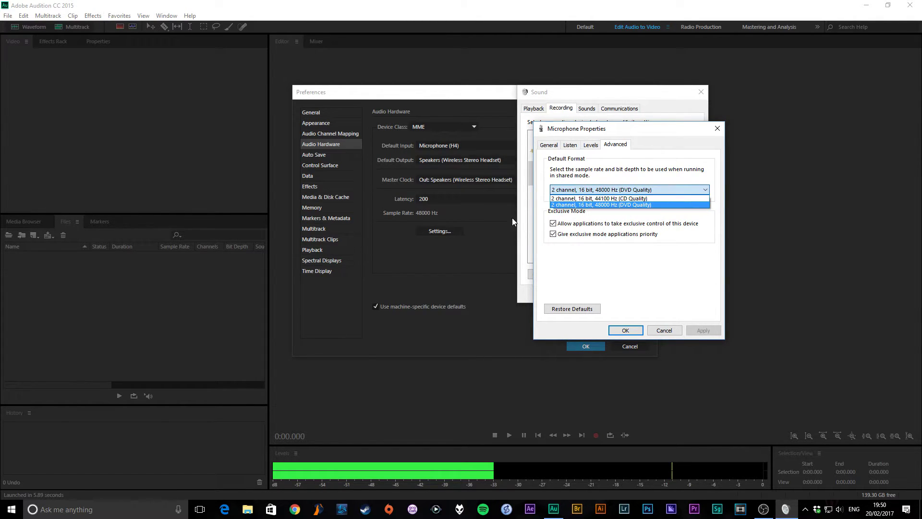
{"action": "left_click", "coordinate": [617, 206]}
Lower the H4 microphone recording level from 75 to about 72 and apply it.
{"action": "left_click", "coordinate": [592, 145]}
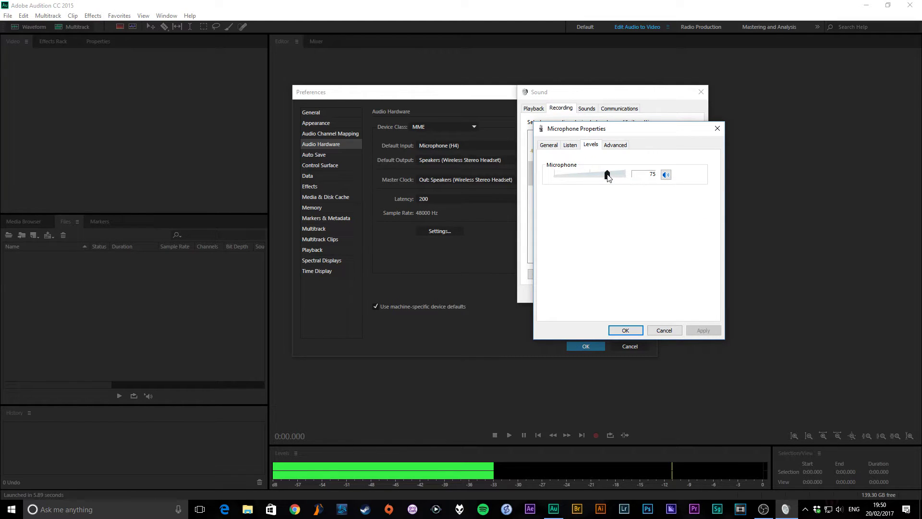
{"action": "left_click_drag", "start_coordinate": [607, 177], "coordinate": [606, 177]}
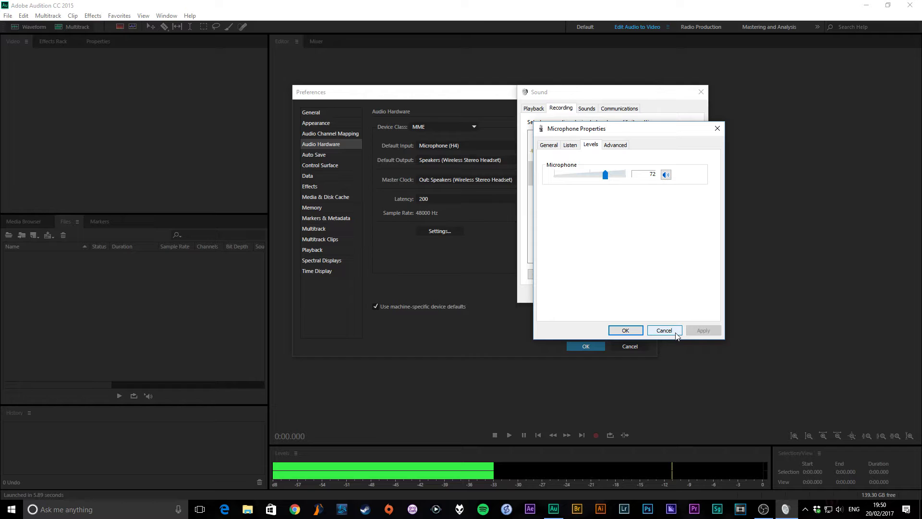
{"action": "left_click", "coordinate": [626, 332]}
{"action": "left_click", "coordinate": [762, 510]}
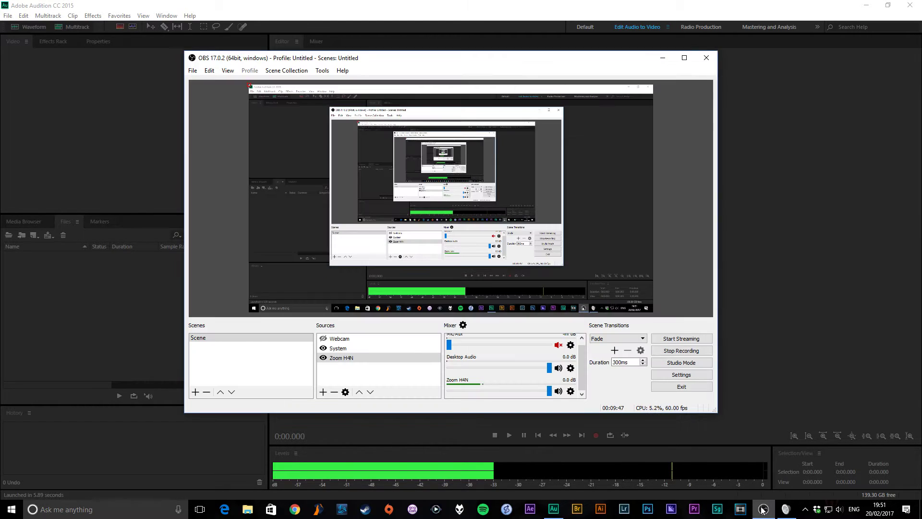
{"action": "left_click", "coordinate": [763, 510]}
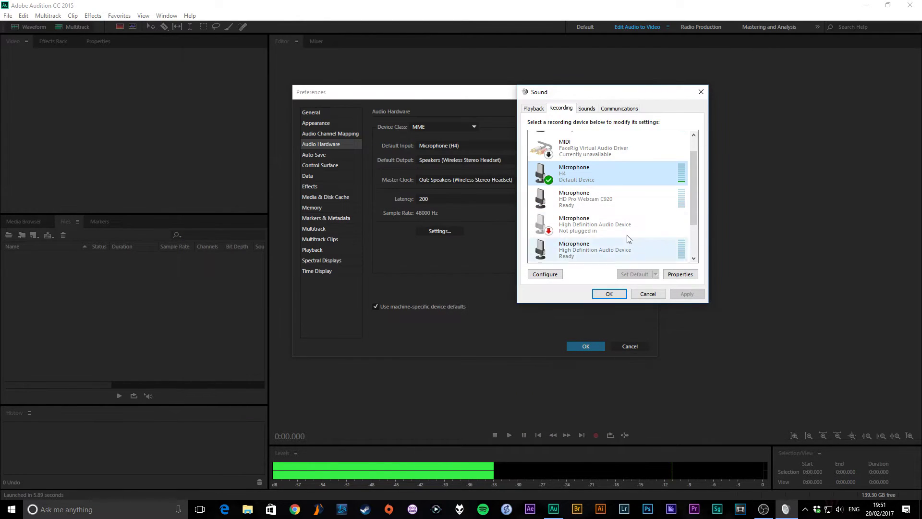
Reopen the H4 properties to verify the level of 72 and the default format.
{"action": "right_click", "coordinate": [595, 168]}
{"action": "left_click", "coordinate": [624, 225]}
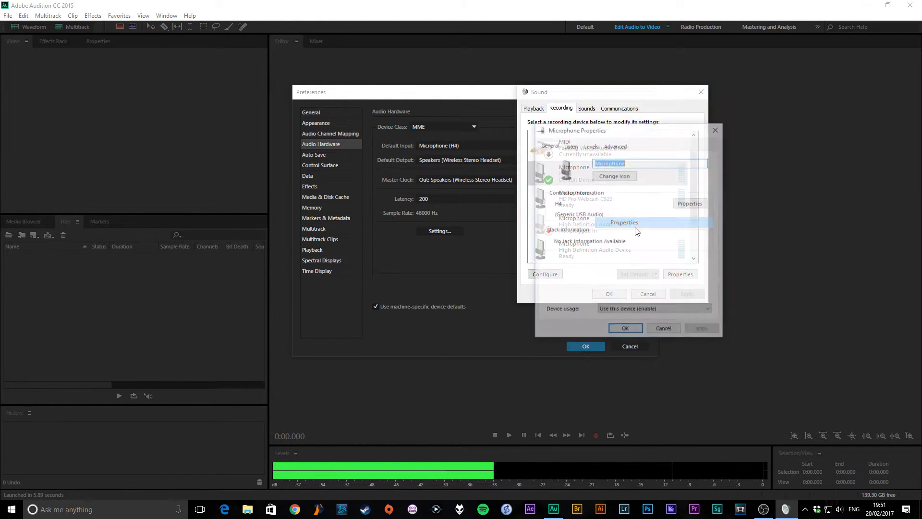
{"action": "left_click", "coordinate": [592, 145]}
{"action": "left_click", "coordinate": [579, 146]}
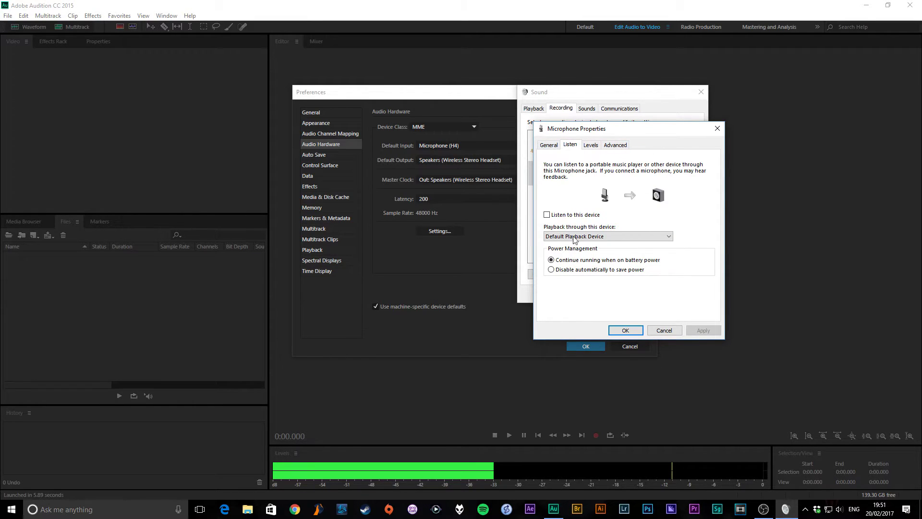
{"action": "left_click", "coordinate": [591, 145]}
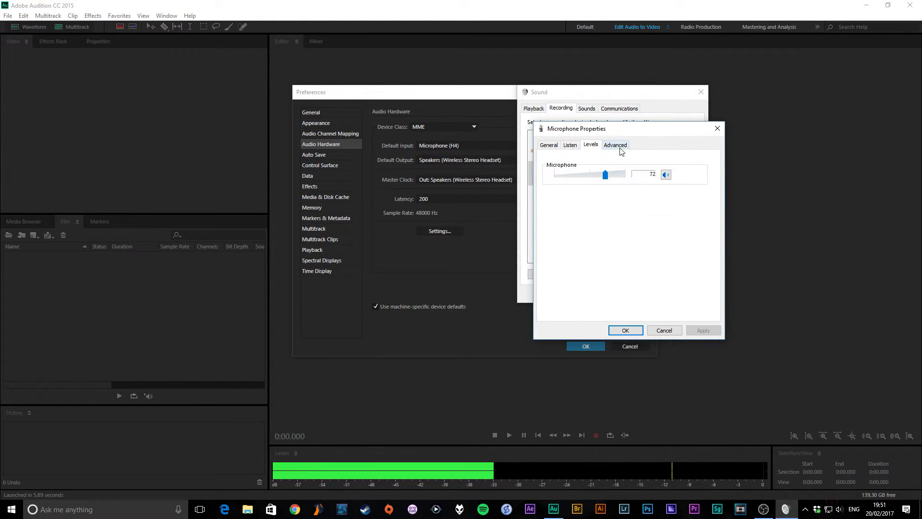
{"action": "left_click", "coordinate": [616, 145]}
{"action": "left_click", "coordinate": [625, 330]}
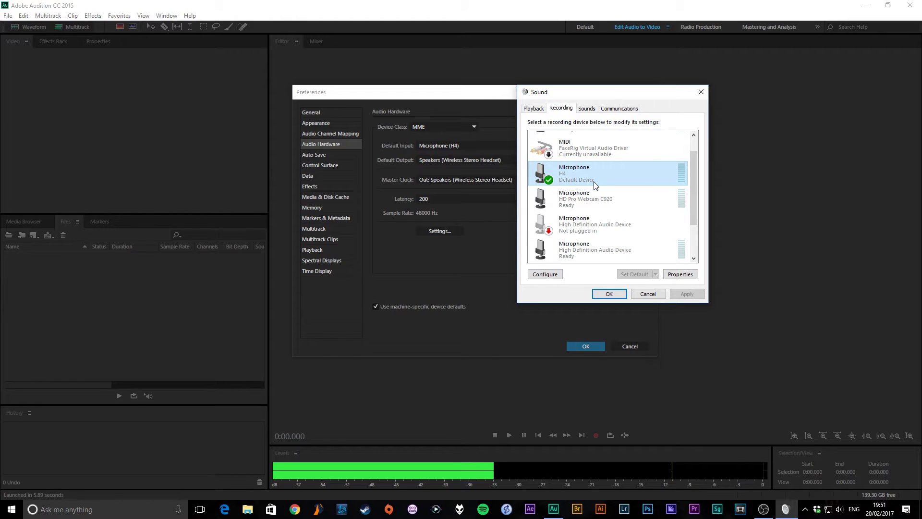
Recheck the H4 microphone's recording level and close its properties unchanged.
{"action": "right_click", "coordinate": [589, 176]}
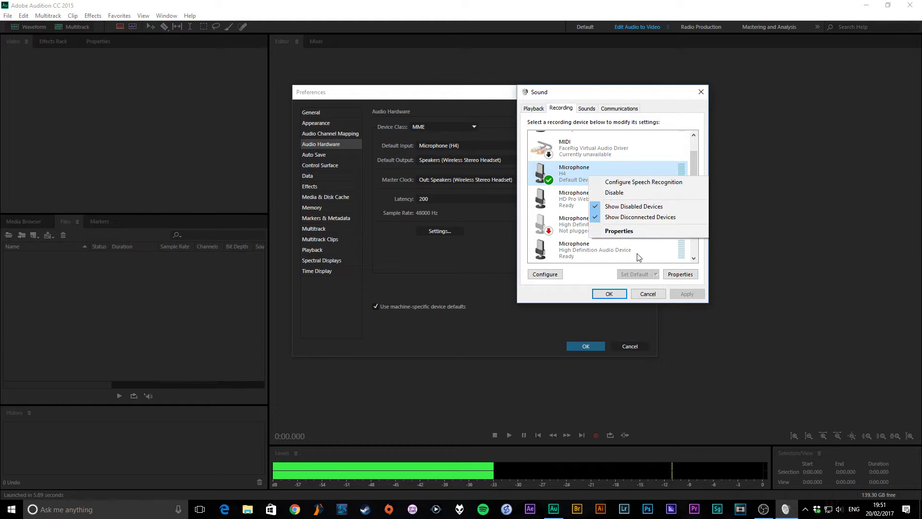
{"action": "left_click", "coordinate": [635, 273]}
{"action": "left_click", "coordinate": [592, 146]}
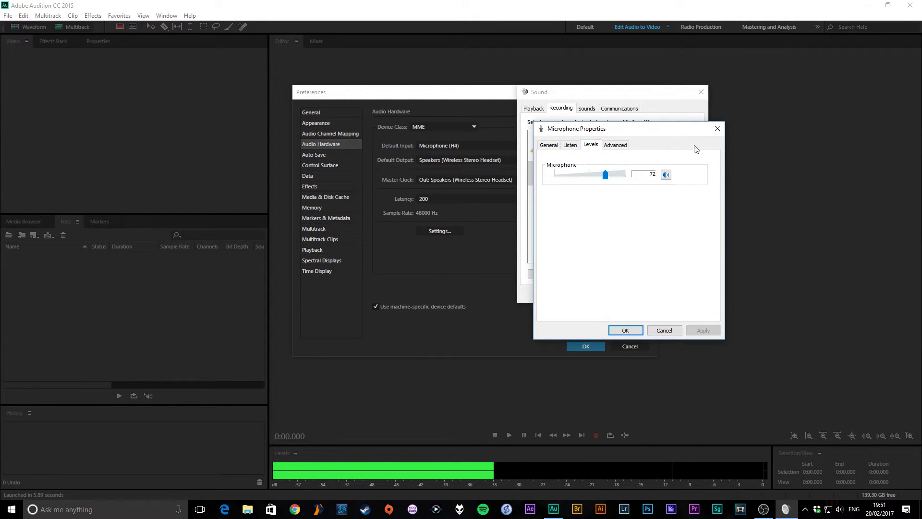
{"action": "left_click", "coordinate": [717, 128]}
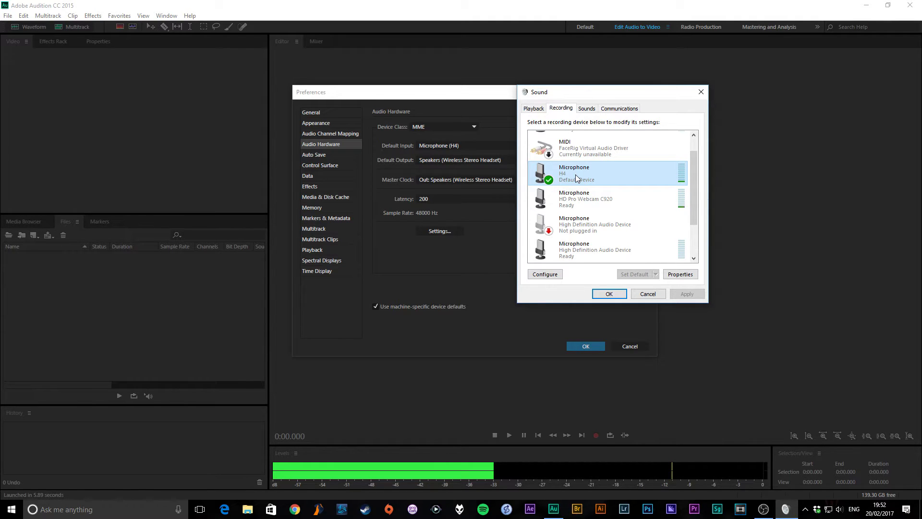
{"action": "right_click", "coordinate": [595, 175]}
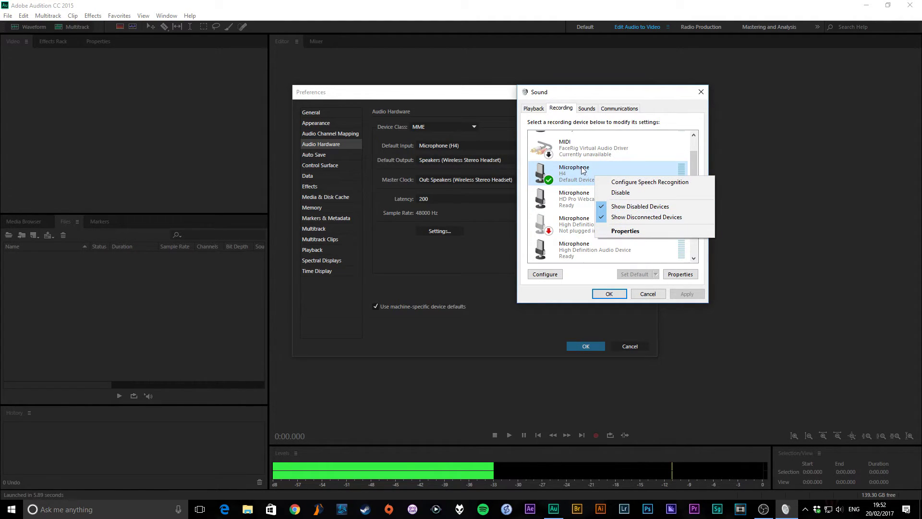
{"action": "left_click", "coordinate": [581, 170]}
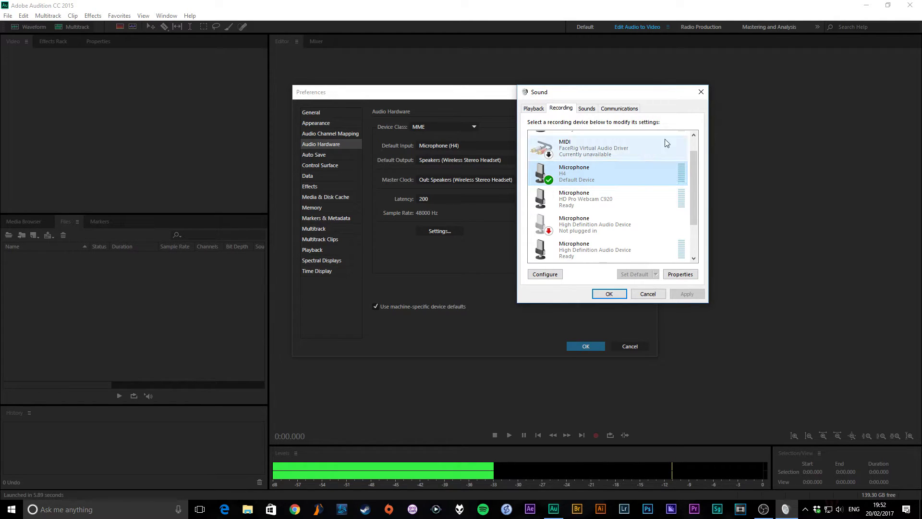
{"action": "left_click", "coordinate": [609, 293]}
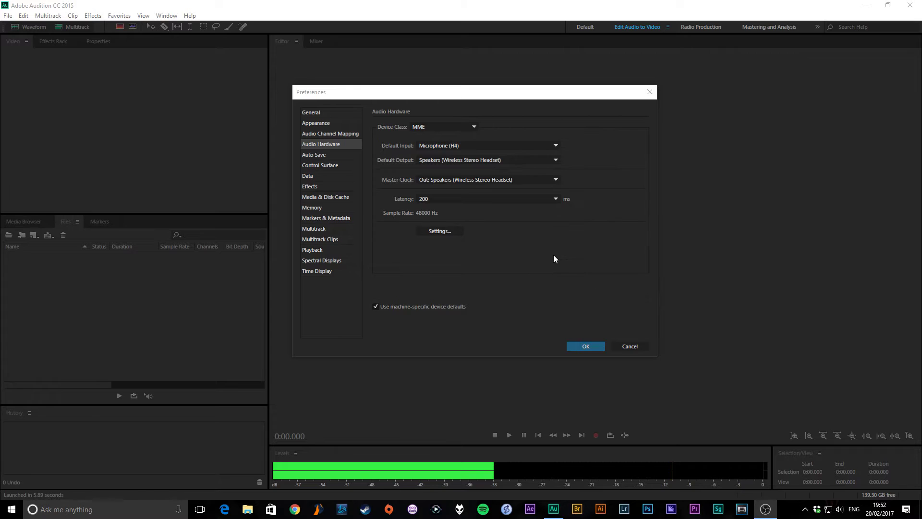
{"action": "left_click", "coordinate": [584, 346]}
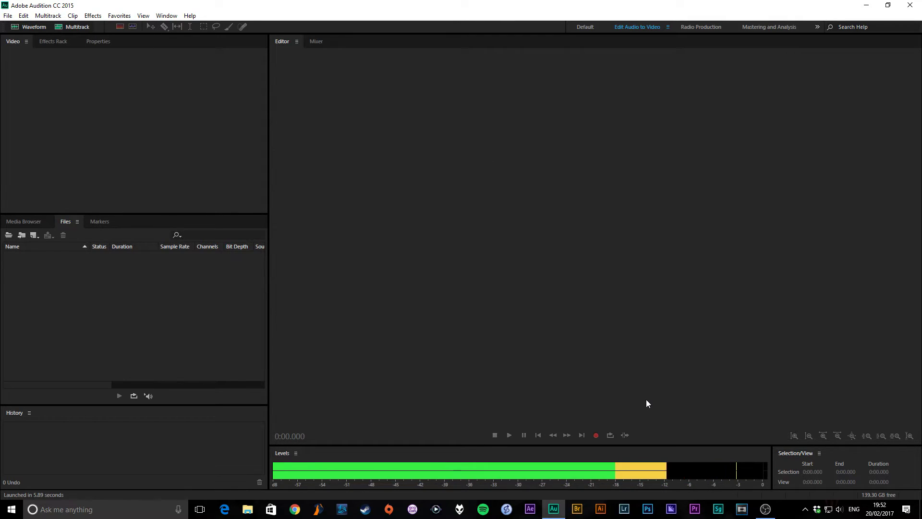
{"action": "left_click", "coordinate": [25, 17]}
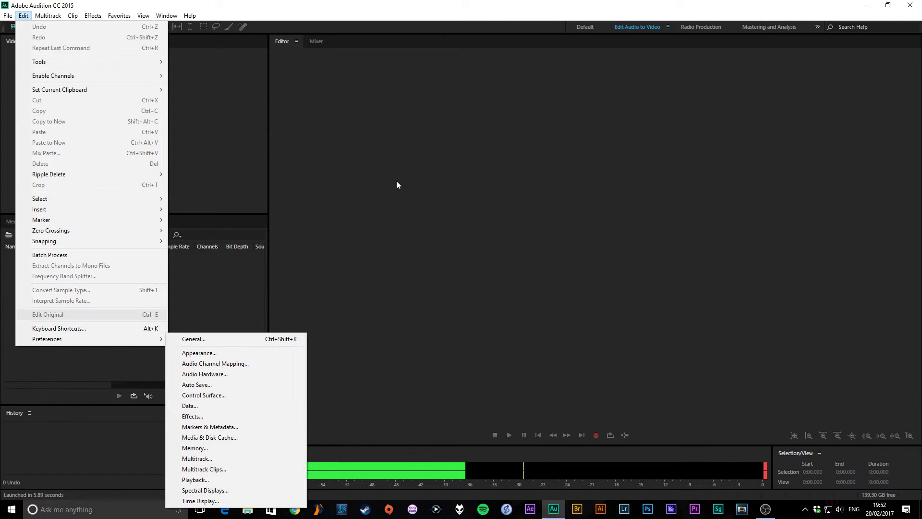
{"action": "mouse_move", "coordinate": [108, 339]}
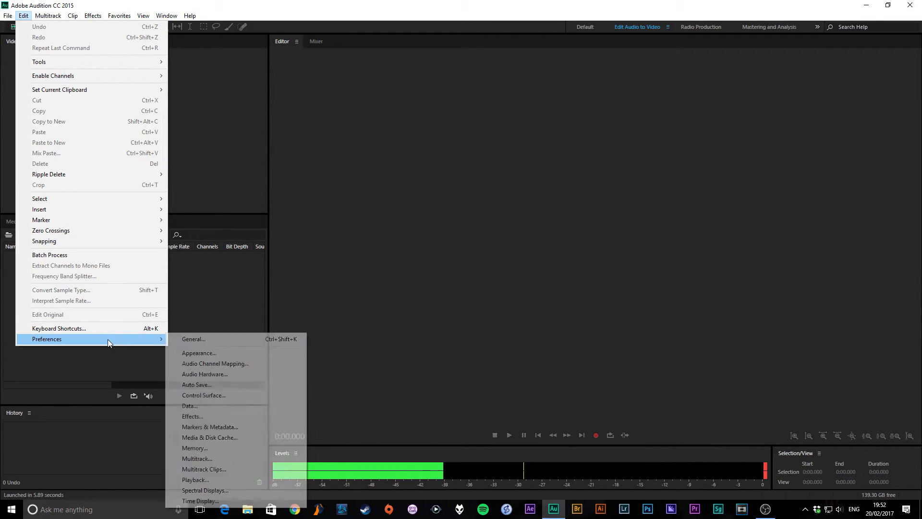
{"action": "left_click", "coordinate": [183, 339]}
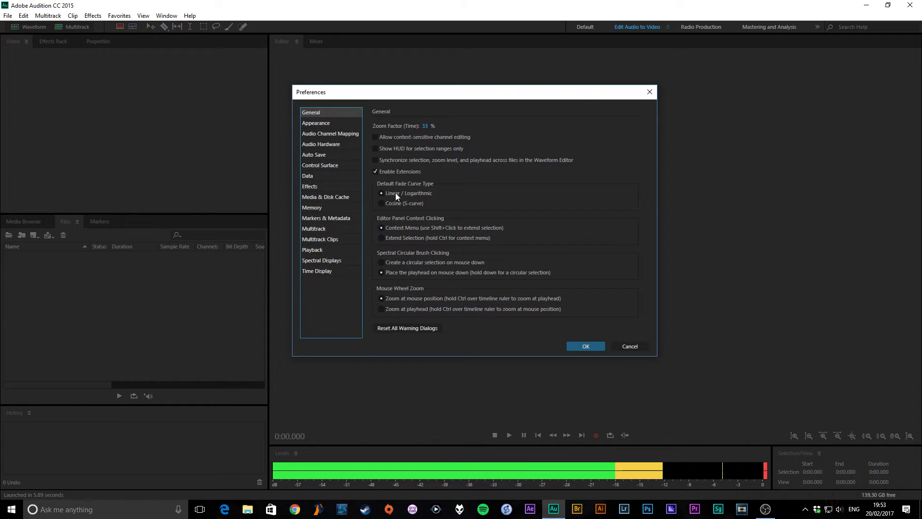
{"action": "left_click", "coordinate": [332, 144]}
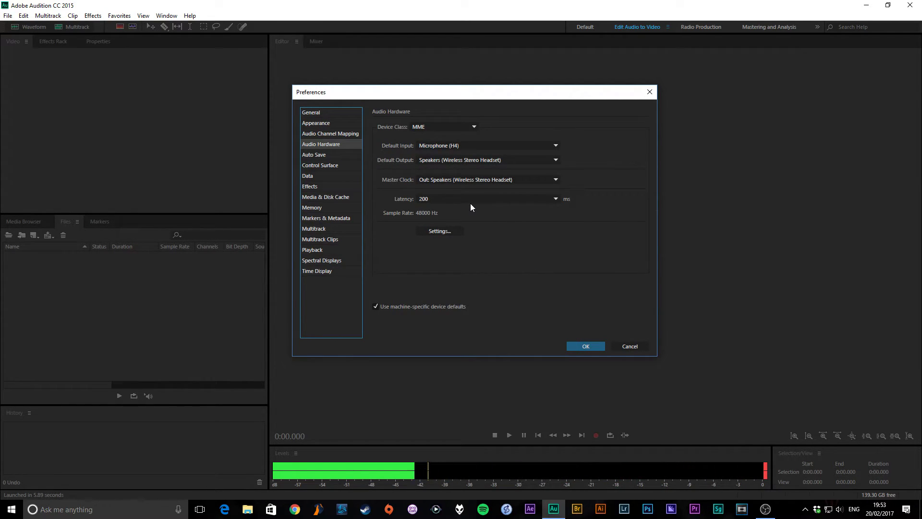
Adjust Audio Channel Mapping: inputs 1 [L] (Mono) and 2 [R], outputs 2 [R] and 3 [C].
{"action": "left_click", "coordinate": [336, 134]}
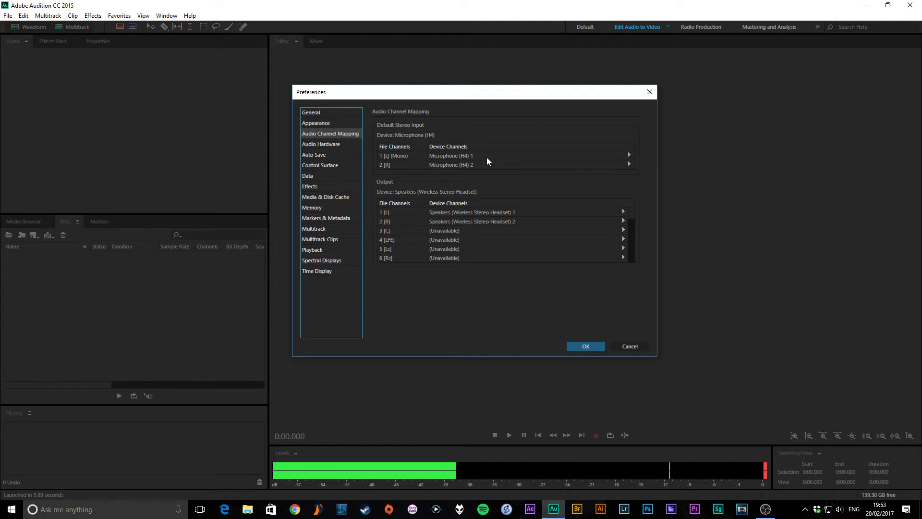
{"action": "left_click", "coordinate": [502, 155]}
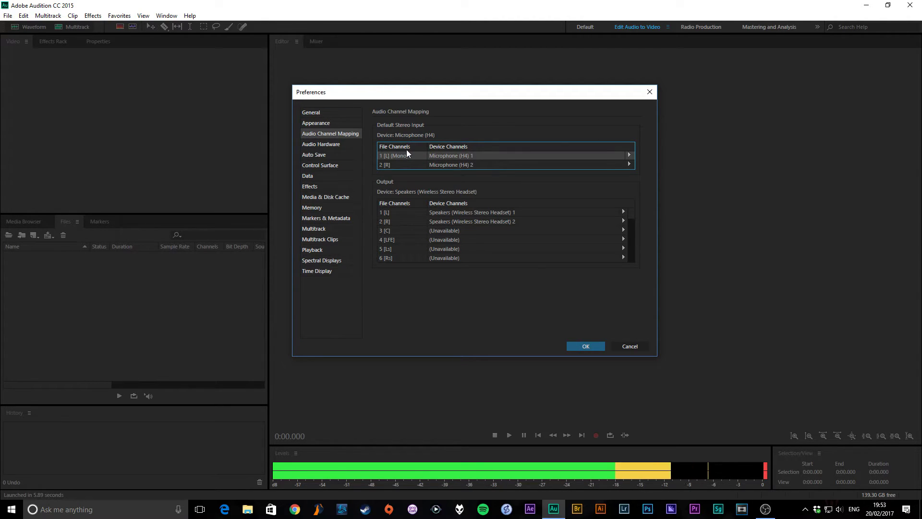
{"action": "left_click", "coordinate": [450, 164]}
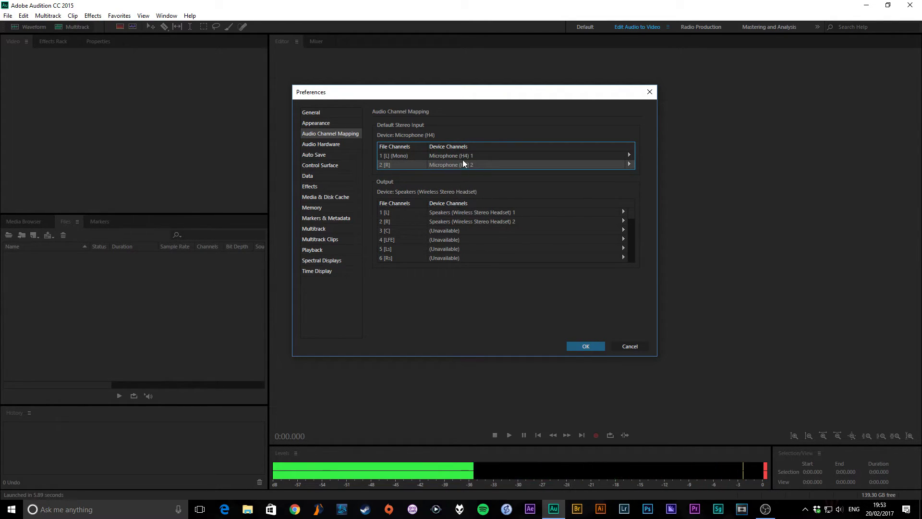
{"action": "left_click", "coordinate": [466, 222]}
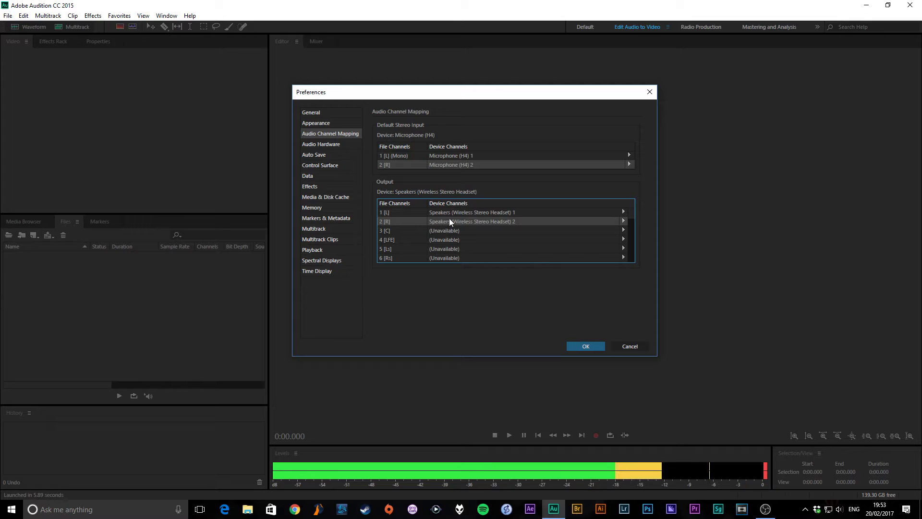
{"action": "left_click", "coordinate": [436, 232]}
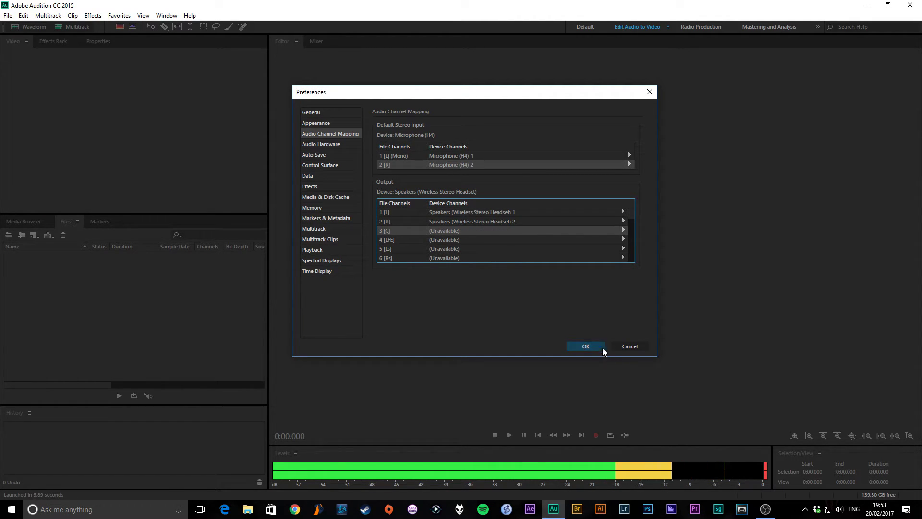
{"action": "left_click", "coordinate": [758, 471]}
Confirm Microphone (H4) as default input on Audio Hardware and close Preferences with OK.
{"action": "left_click_drag", "start_coordinate": [415, 93], "coordinate": [432, 97]}
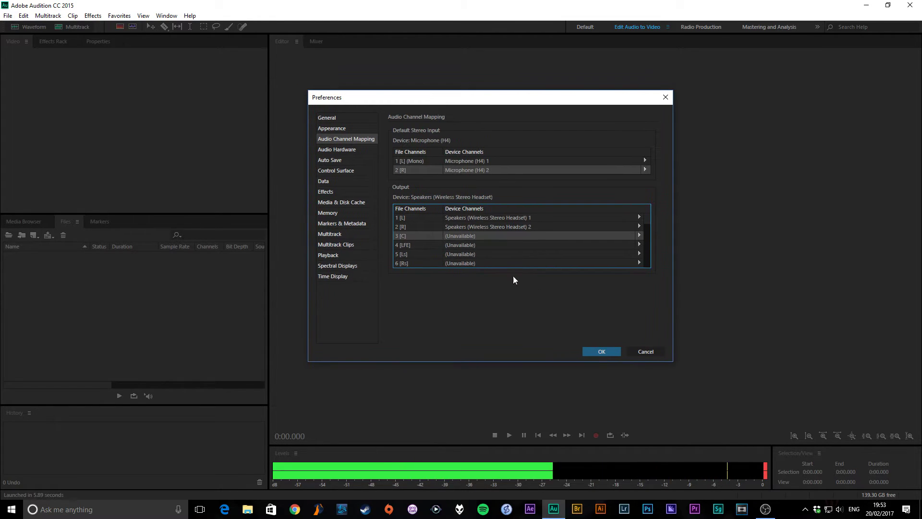
{"action": "left_click_drag", "start_coordinate": [645, 220], "coordinate": [648, 271]}
{"action": "scroll", "coordinate": [638, 238], "scroll_direction": "up", "scroll_amount": 8}
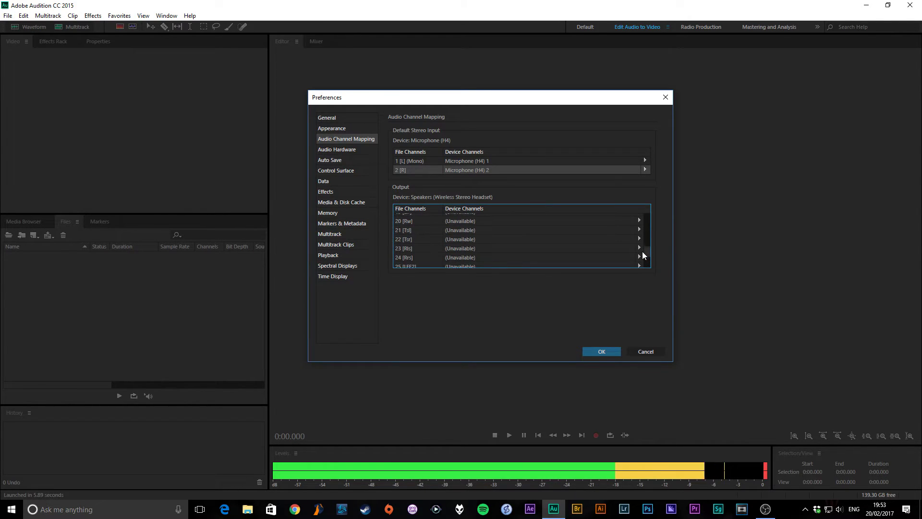
{"action": "scroll", "coordinate": [638, 222], "scroll_direction": "up", "scroll_amount": 1}
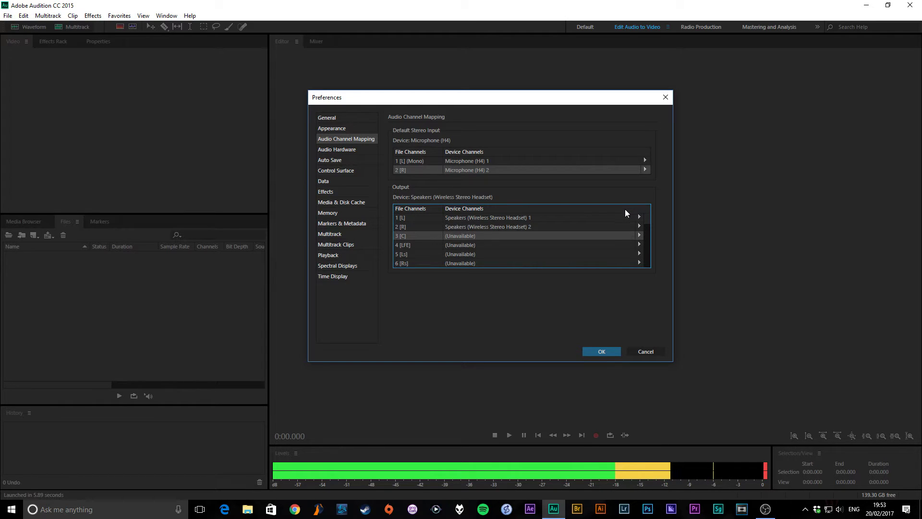
{"action": "left_click", "coordinate": [486, 159]}
{"action": "left_click", "coordinate": [489, 171]}
{"action": "left_click", "coordinate": [345, 149]}
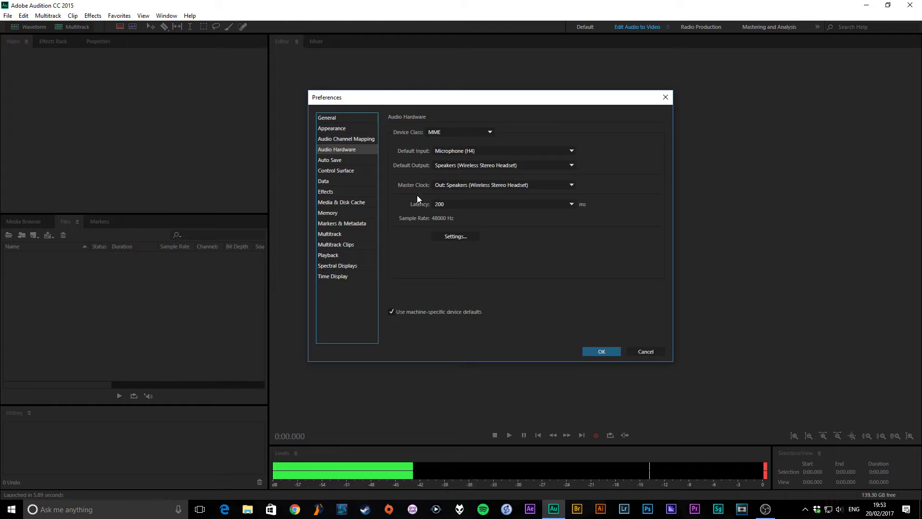
{"action": "left_click", "coordinate": [604, 352]}
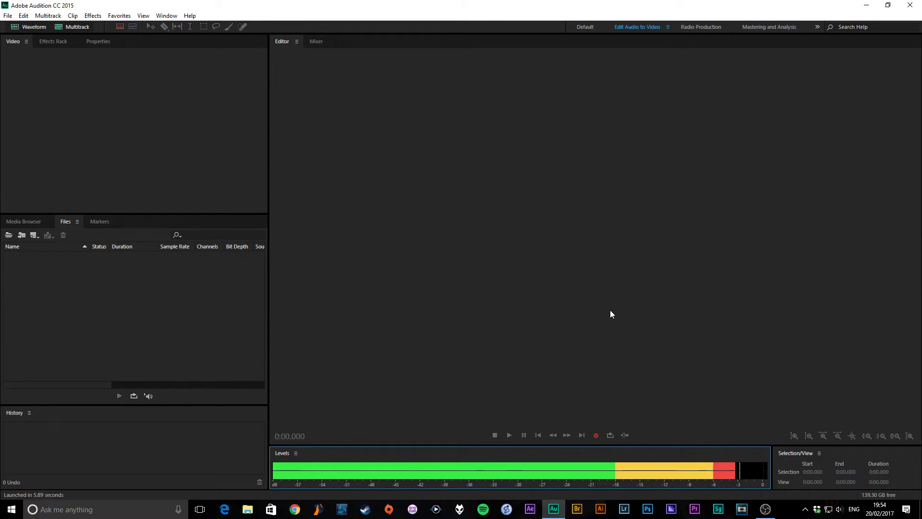
Set up a new audio file with Mono channels and 32 (float) bit depth.
{"action": "left_click", "coordinate": [598, 435]}
{"action": "mouse_move", "coordinate": [451, 208]}
{"action": "left_mouse_down"}
{"action": "mouse_move", "coordinate": [443, 182]}
{"action": "mouse_move", "coordinate": [485, 211]}
{"action": "mouse_move", "coordinate": [461, 203]}
{"action": "left_mouse_up"}
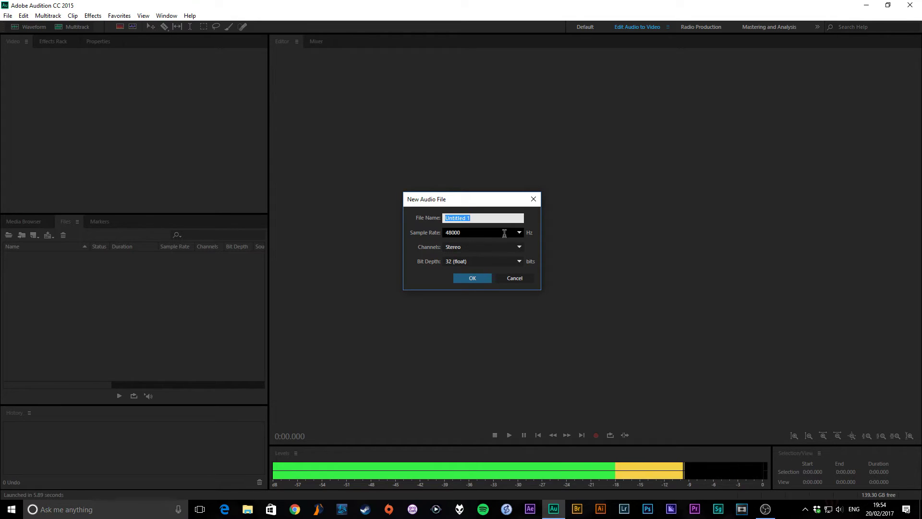
{"action": "left_click", "coordinate": [523, 248]}
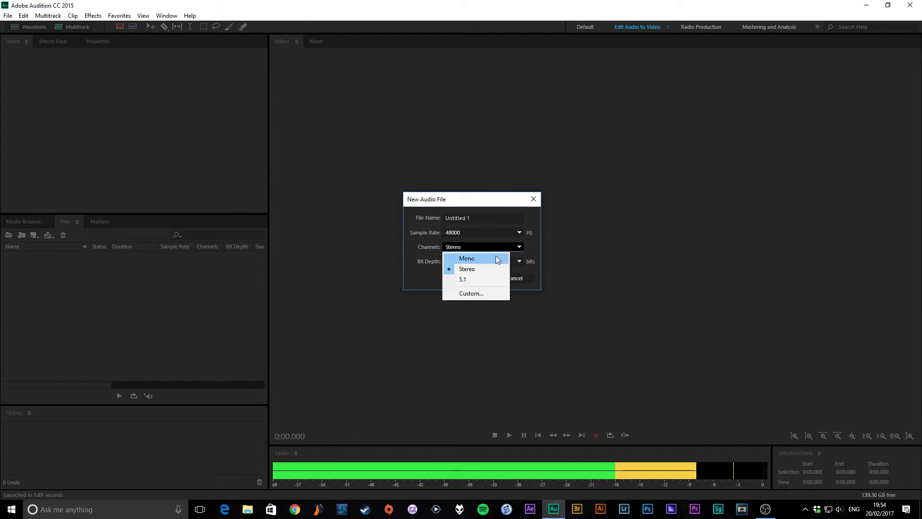
{"action": "left_click", "coordinate": [504, 258]}
{"action": "left_click", "coordinate": [491, 260]}
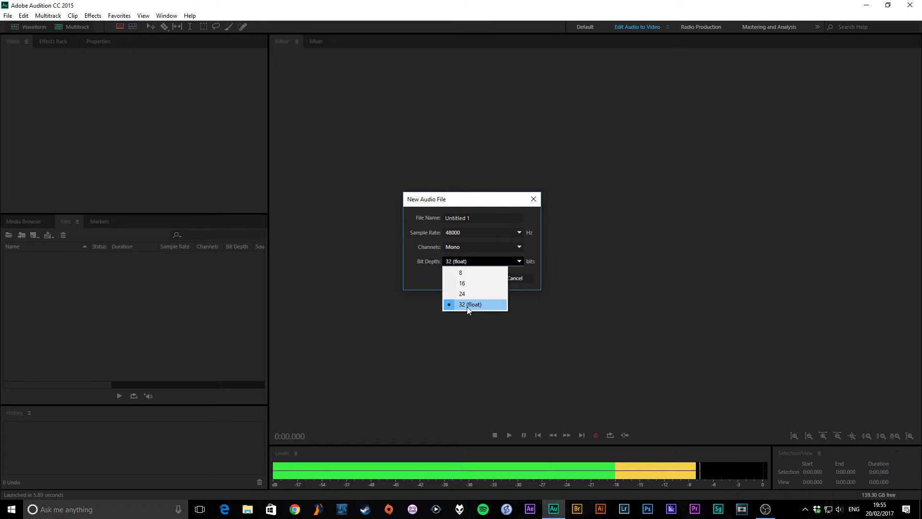
{"action": "left_click", "coordinate": [467, 306]}
Create Untitled 1, record a 13.866-second voice take, and play it back.
{"action": "left_click", "coordinate": [485, 281]}
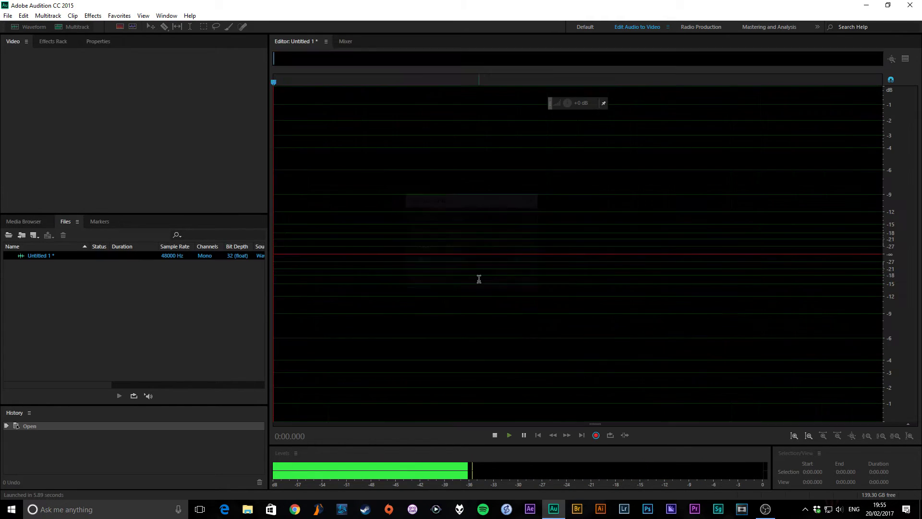
{"action": "key", "text": "shift+space"}
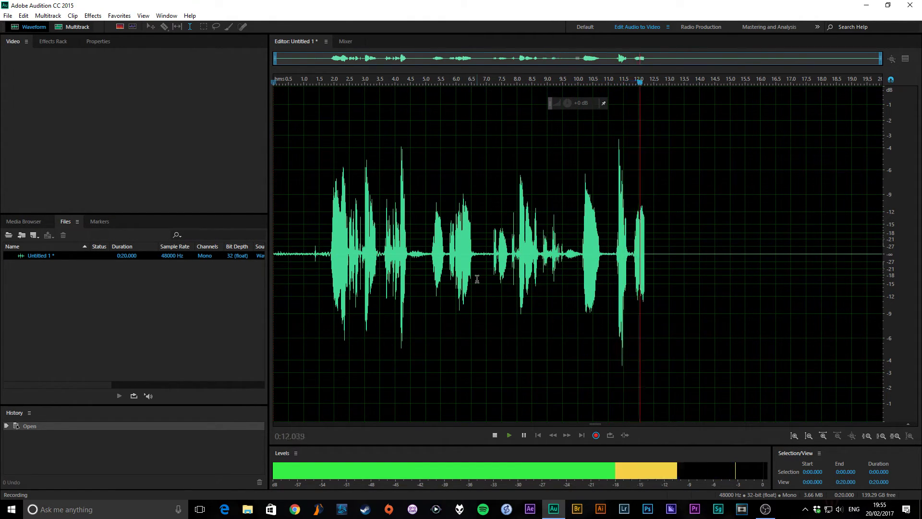
{"action": "left_click", "coordinate": [495, 435]}
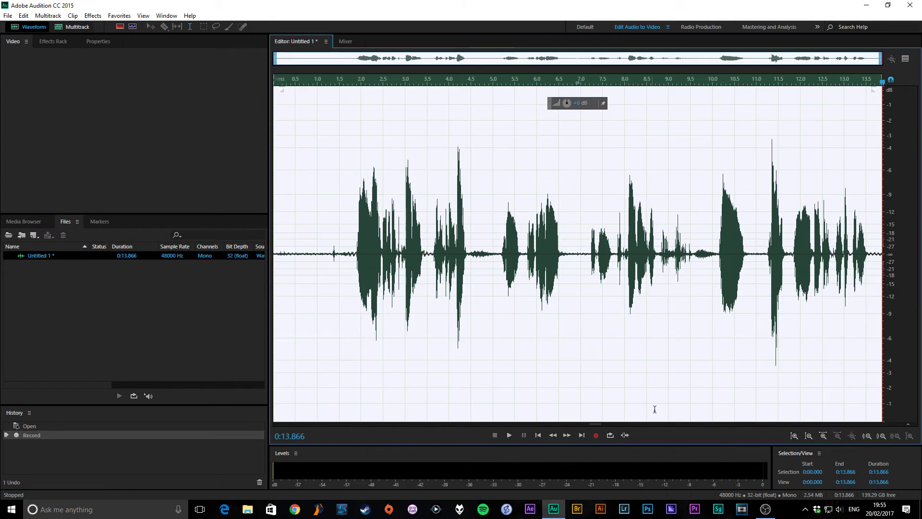
{"action": "left_click", "coordinate": [508, 436]}
{"action": "left_click", "coordinate": [387, 155]}
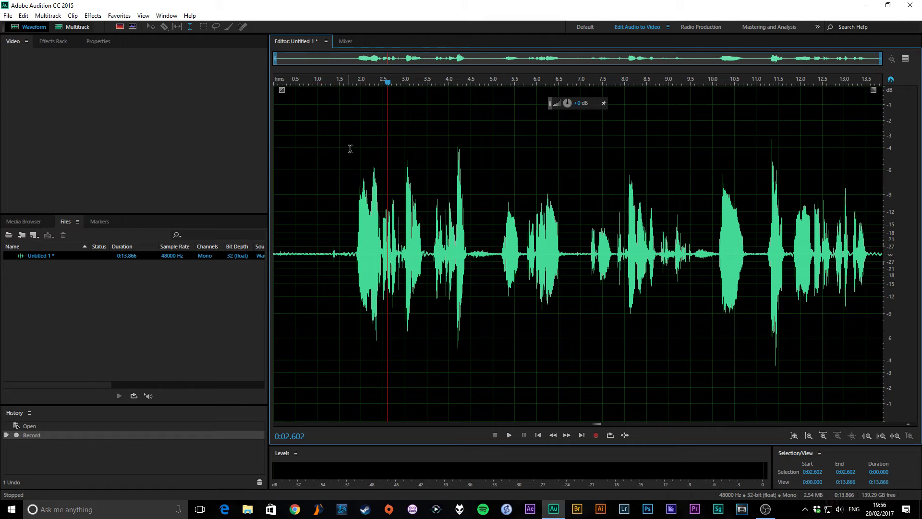
Name a new multitrack session 'Practice thingie blah blah blah' with no template.
{"action": "left_click", "coordinate": [70, 27]}
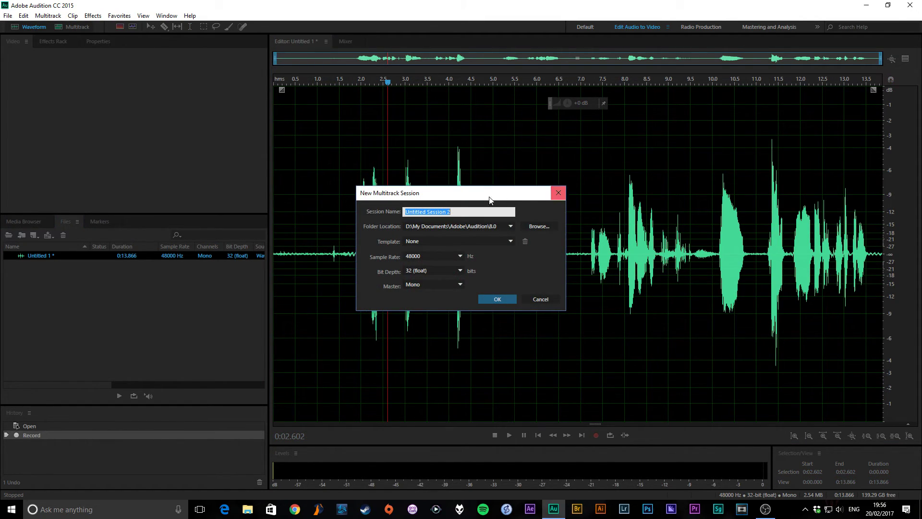
{"action": "left_click_drag", "start_coordinate": [482, 200], "coordinate": [526, 167]}
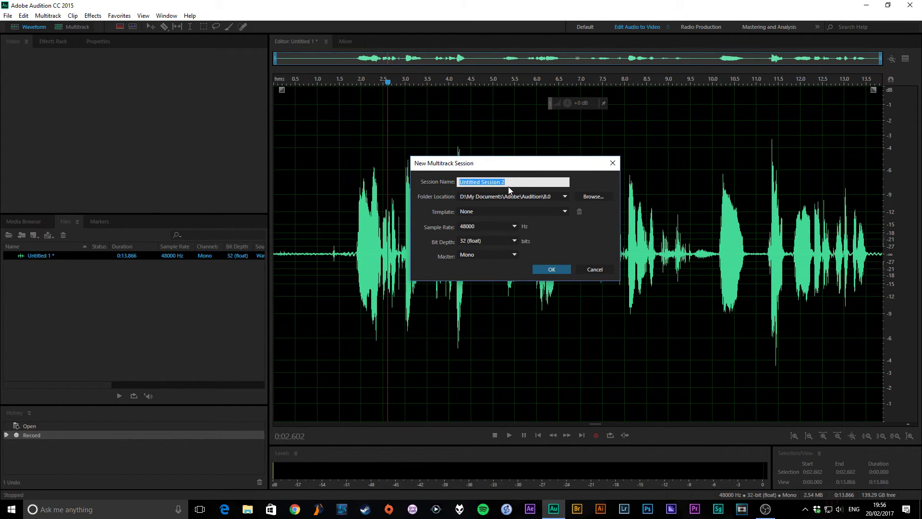
{"action": "type", "text": "Practice thingie blah blah blah"}
{"action": "left_click", "coordinate": [563, 211]}
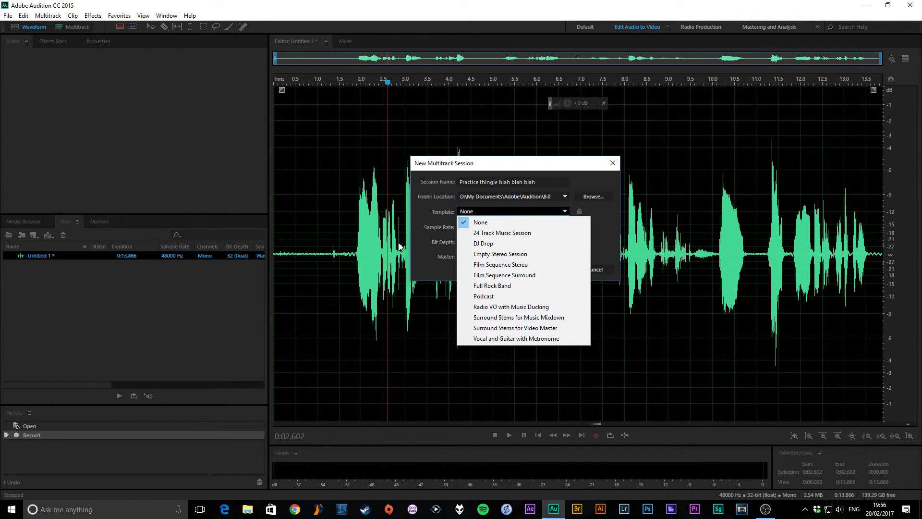
{"action": "left_click", "coordinate": [414, 235]}
{"action": "left_click", "coordinate": [482, 212]}
{"action": "left_click", "coordinate": [496, 166]}
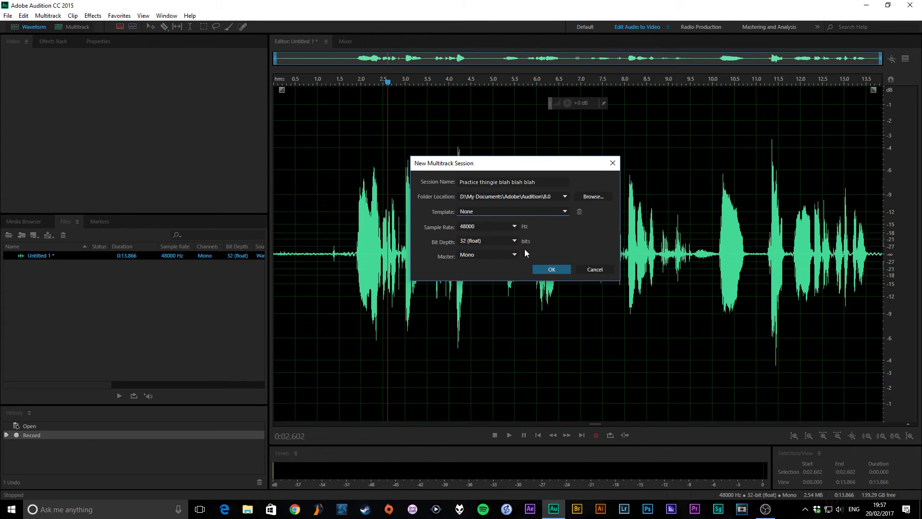
Create the multitrack session, put Untitled 1 on Track 2, and record a voice clip on Track 1.
{"action": "left_click", "coordinate": [552, 269]}
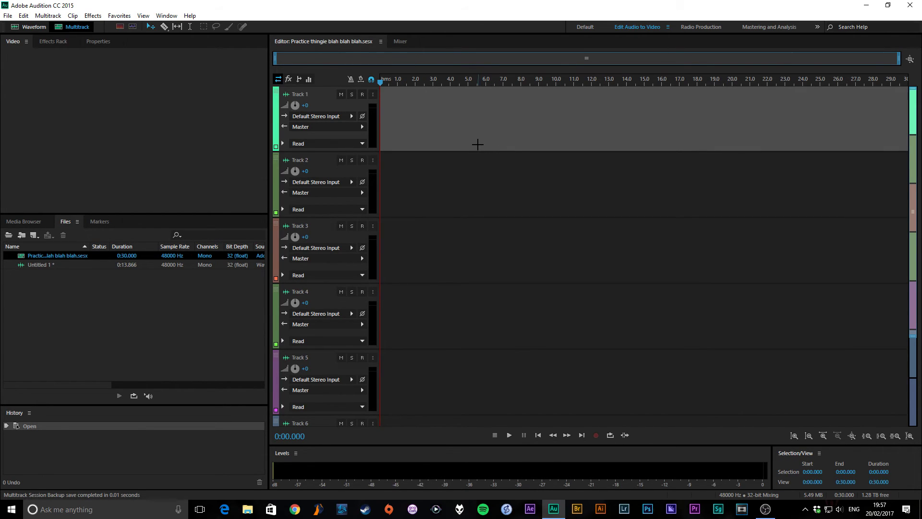
{"action": "left_click", "coordinate": [41, 263]}
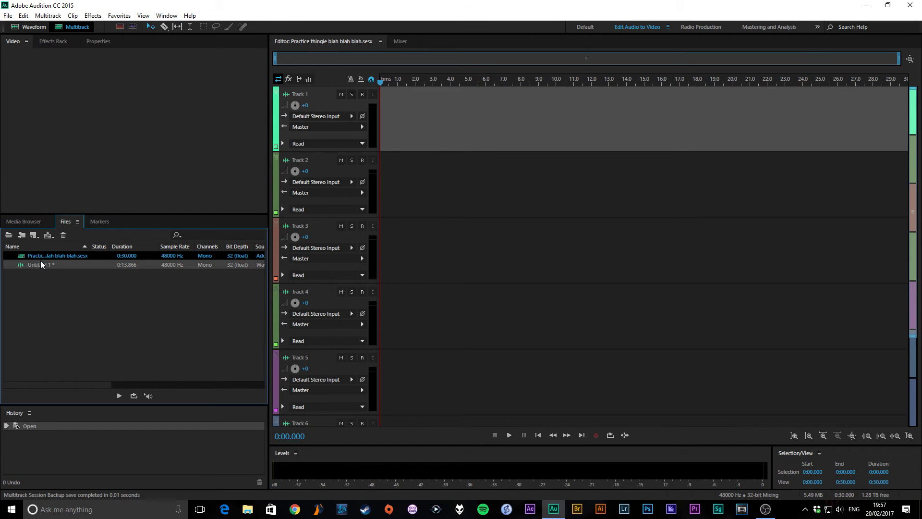
{"action": "left_click_drag", "start_coordinate": [42, 263], "coordinate": [72, 267]}
{"action": "left_click", "coordinate": [363, 95]}
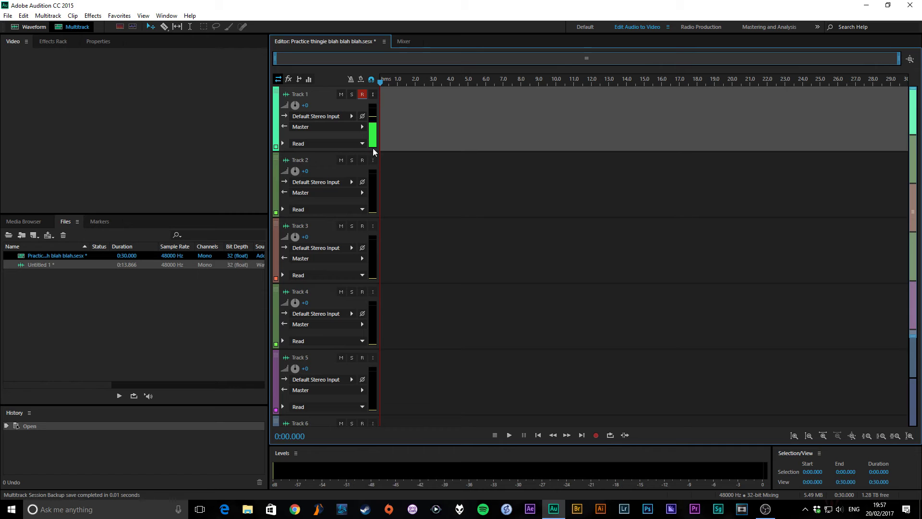
{"action": "left_click", "coordinate": [596, 435]}
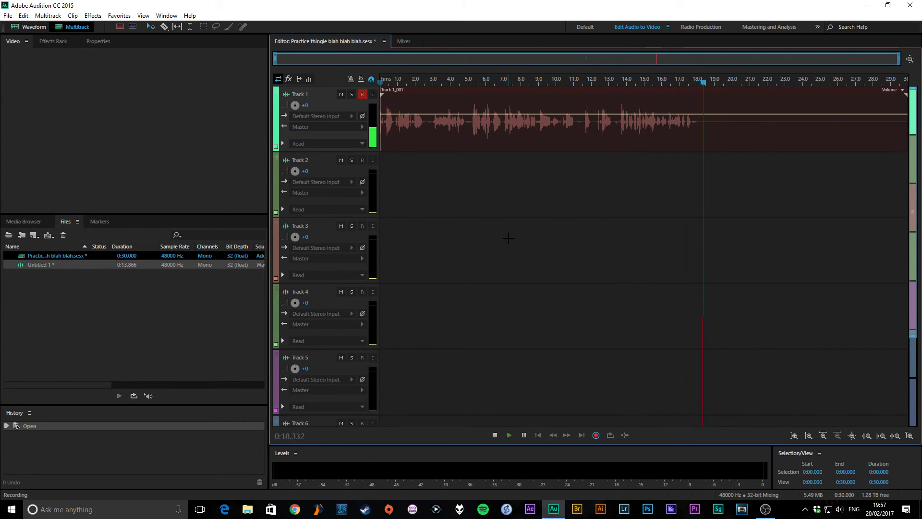
Stop the Track 1 recording and disarm Track 1.
{"action": "left_click", "coordinate": [418, 175]}
{"action": "key", "text": "space"}
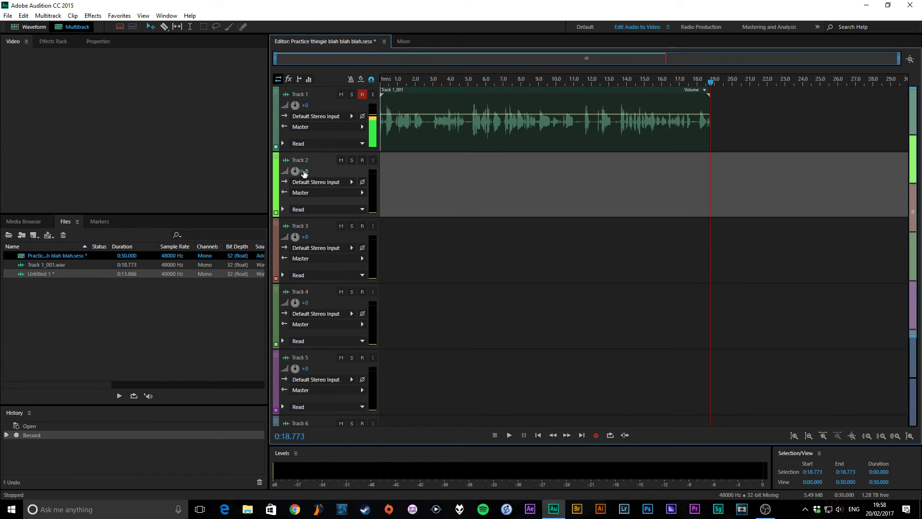
{"action": "left_click", "coordinate": [350, 114]}
{"action": "left_click", "coordinate": [362, 95]}
Record a short second clip on Track 2 starting at about 1.8 seconds.
{"action": "left_click", "coordinate": [362, 160]}
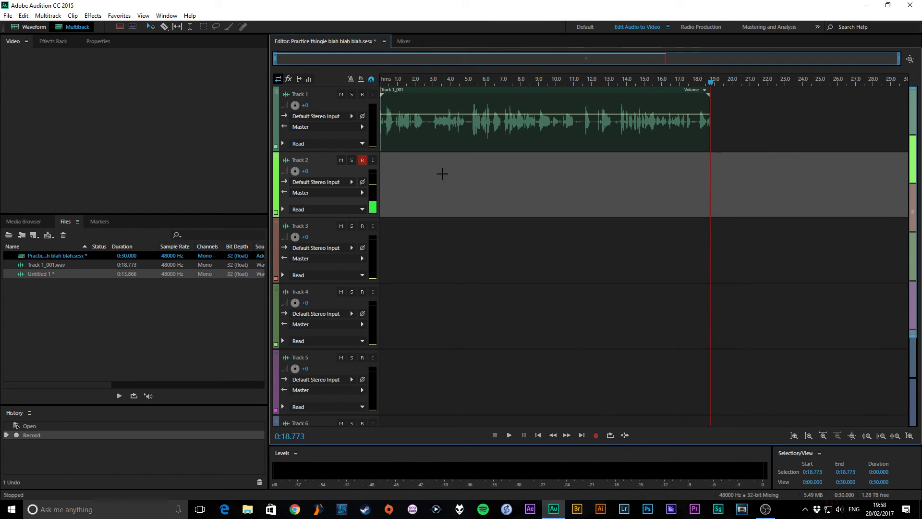
{"action": "left_click", "coordinate": [411, 80]}
{"action": "left_click", "coordinate": [596, 435]}
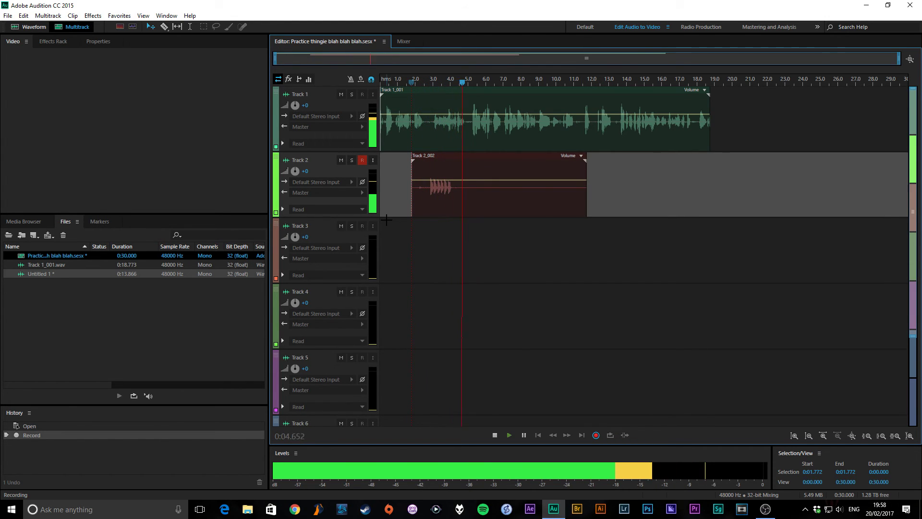
{"action": "key", "text": "space"}
Disarm Track 2, play both tracks back from near the start, and select Track 2_002.
{"action": "left_click", "coordinate": [394, 81]}
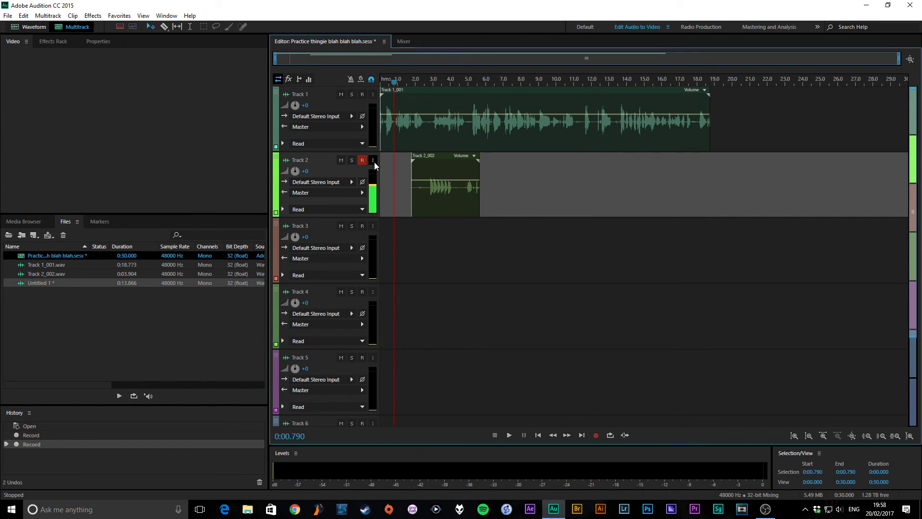
{"action": "left_click", "coordinate": [363, 161]}
{"action": "key", "text": "space"}
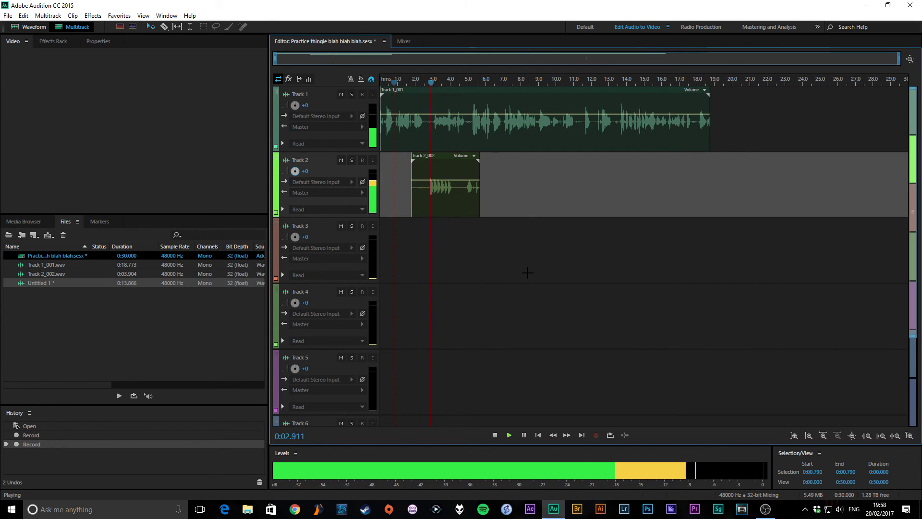
{"action": "key", "text": "space"}
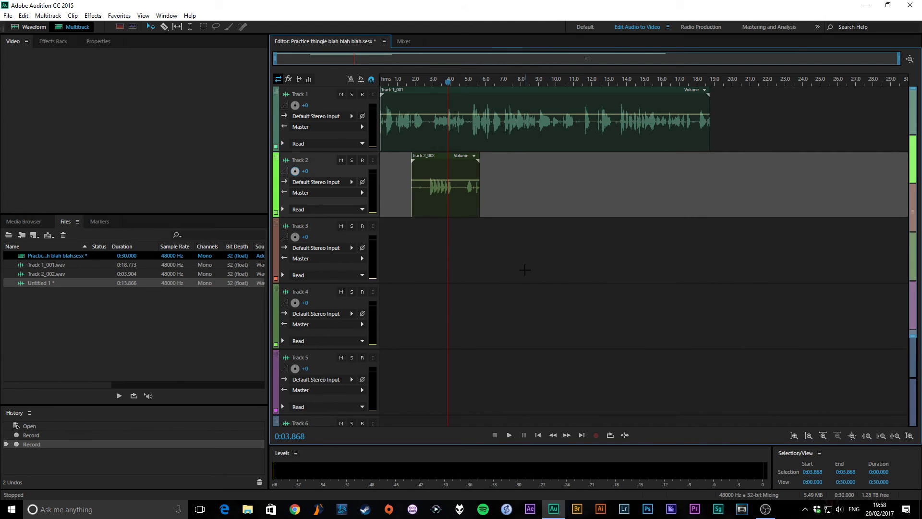
{"action": "left_click", "coordinate": [460, 162]}
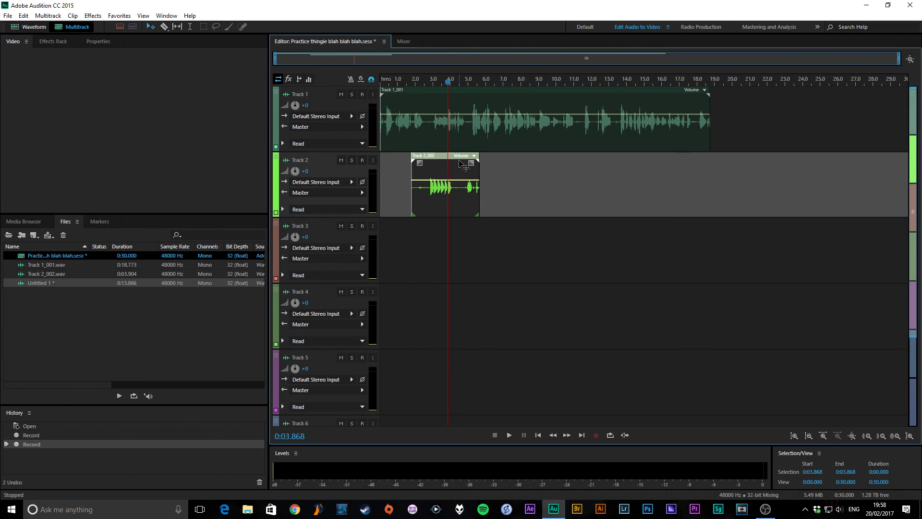
Delete the Track 2_002 and Track 1_001 clips from the timeline.
{"action": "key", "text": "Delete"}
{"action": "left_click", "coordinate": [464, 109]}
{"action": "key", "text": "Delete"}
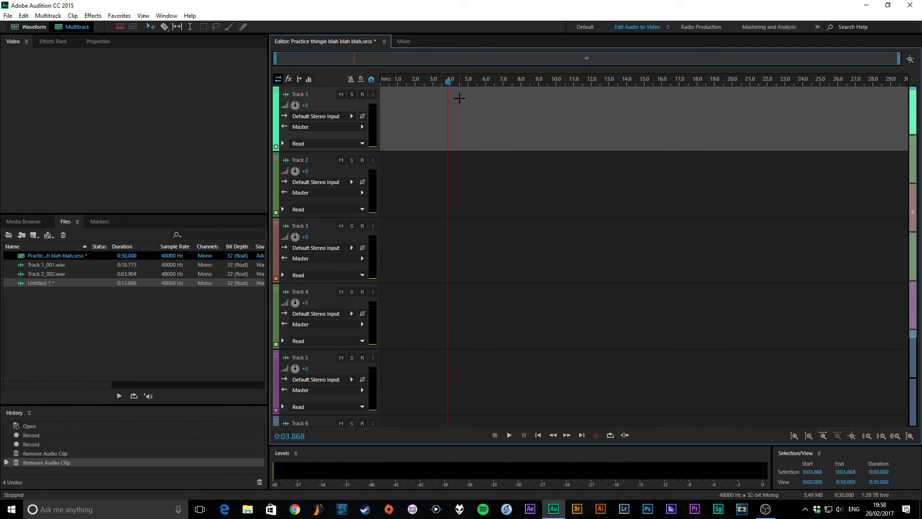
{"action": "left_click", "coordinate": [53, 91]}
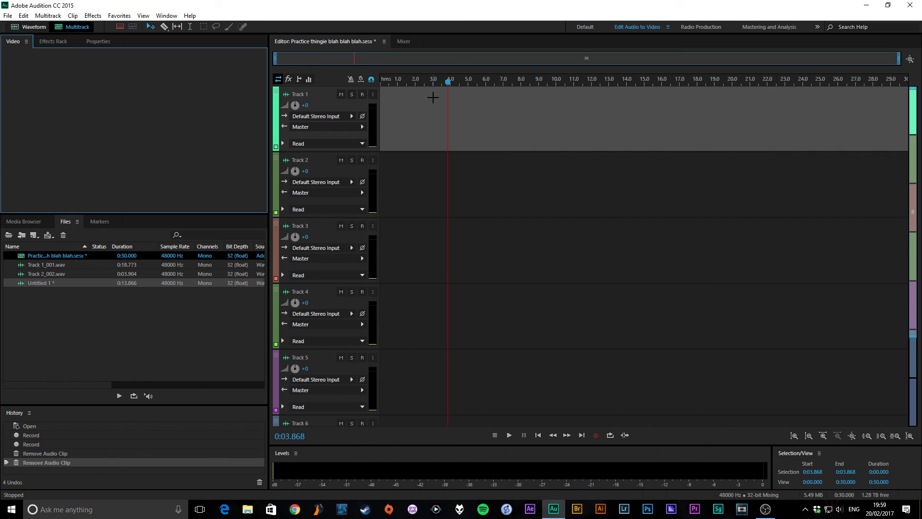
{"action": "left_click", "coordinate": [351, 115]}
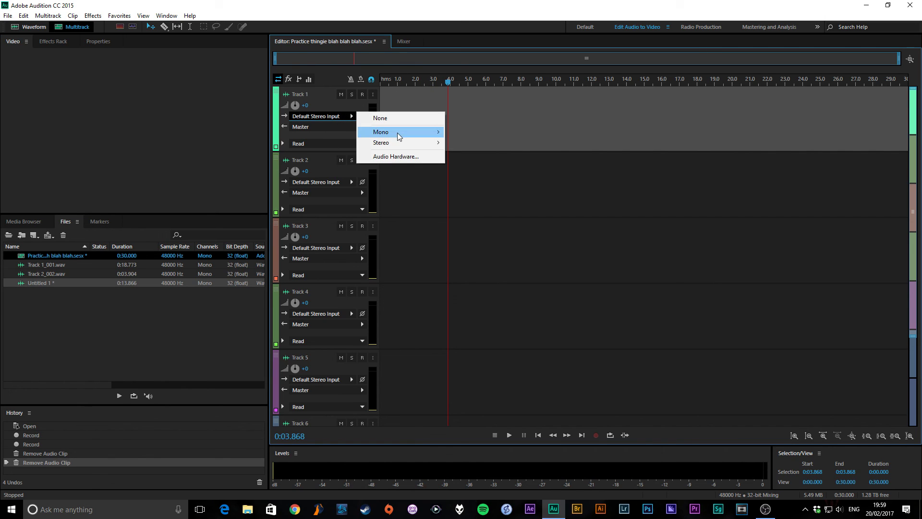
{"action": "mouse_move", "coordinate": [398, 137]}
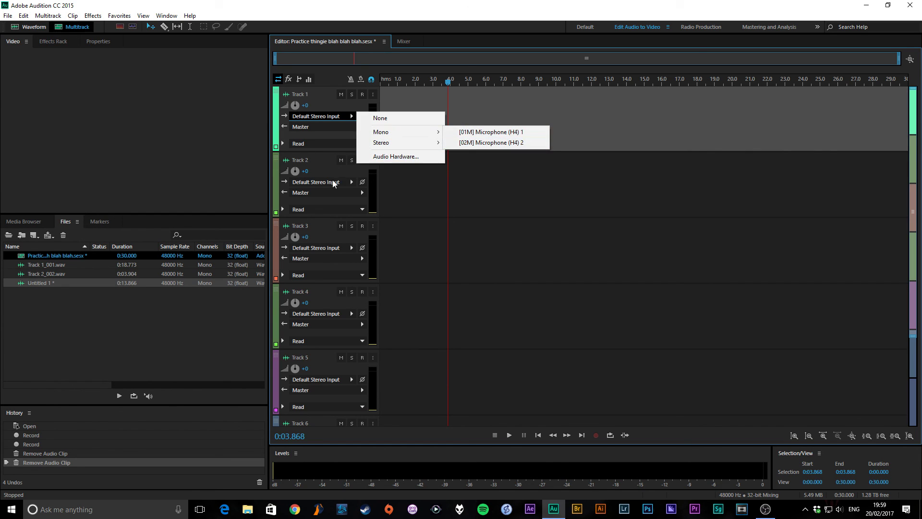
{"action": "left_click", "coordinate": [321, 103]}
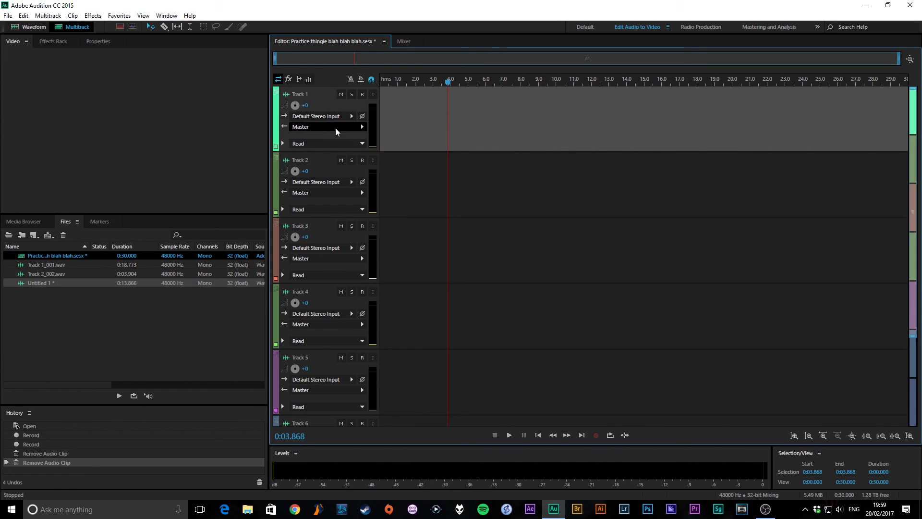
{"action": "left_click", "coordinate": [336, 131]}
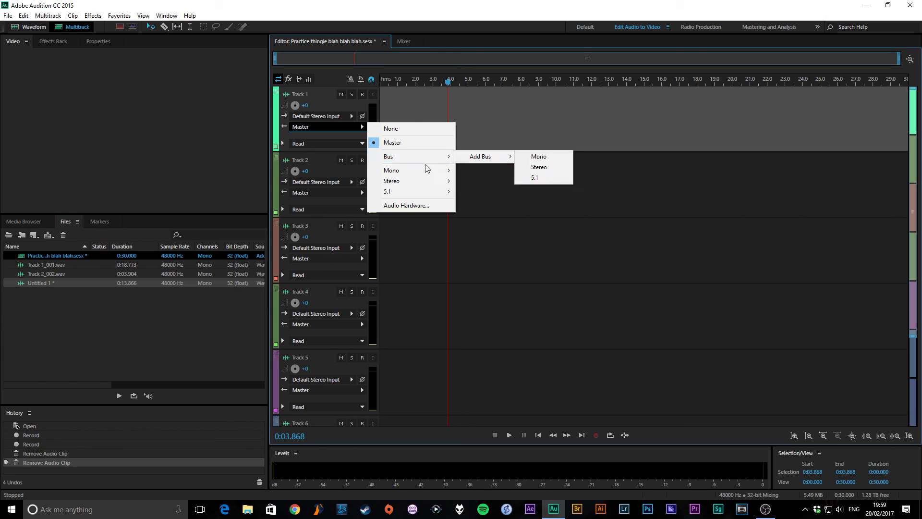
{"action": "key", "text": "Escape"}
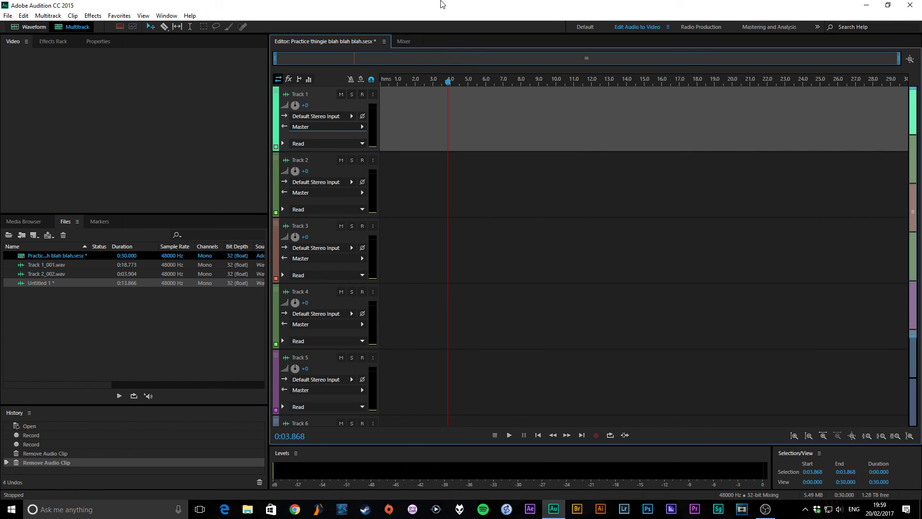